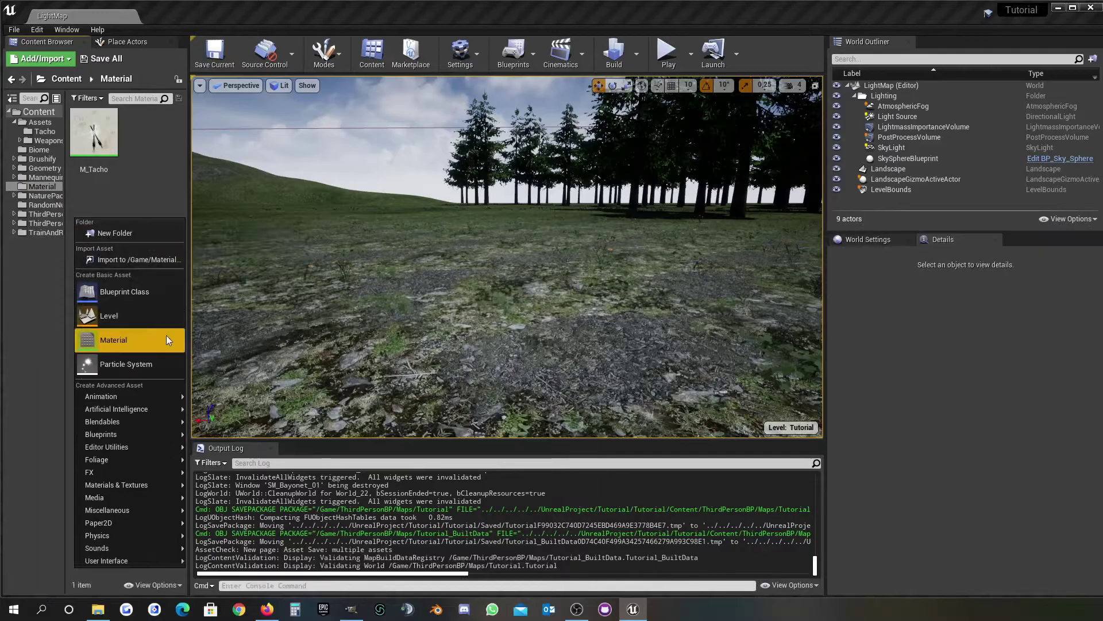
Step: Create a new material named MI_SimpleDNMRAO in the Material folder
mouse_move(115, 459)
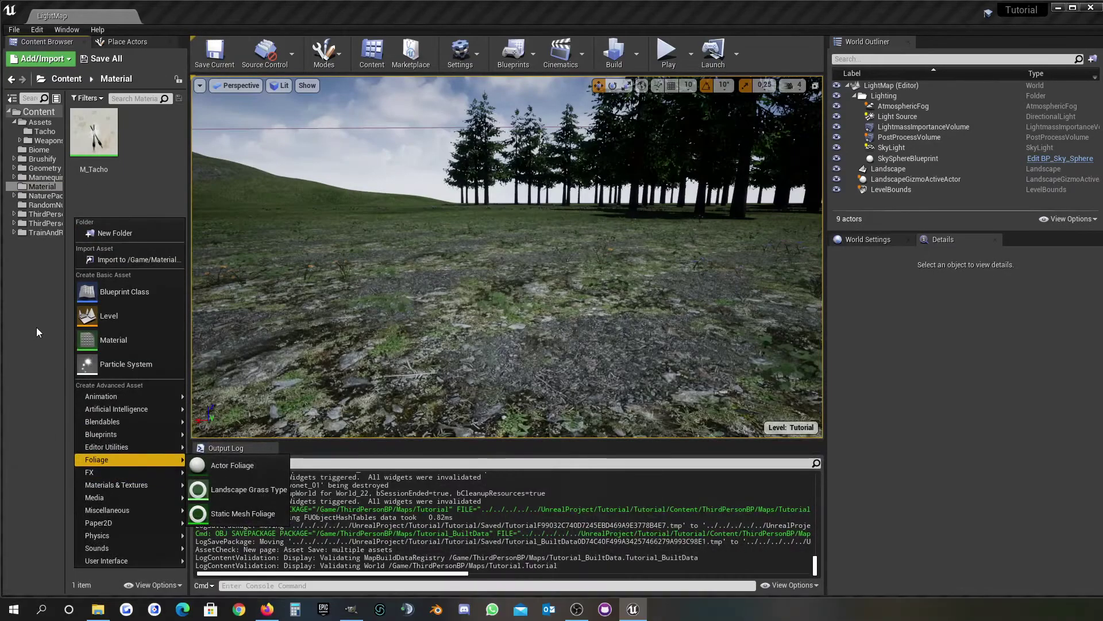
mouse_move(125, 483)
click(106, 342)
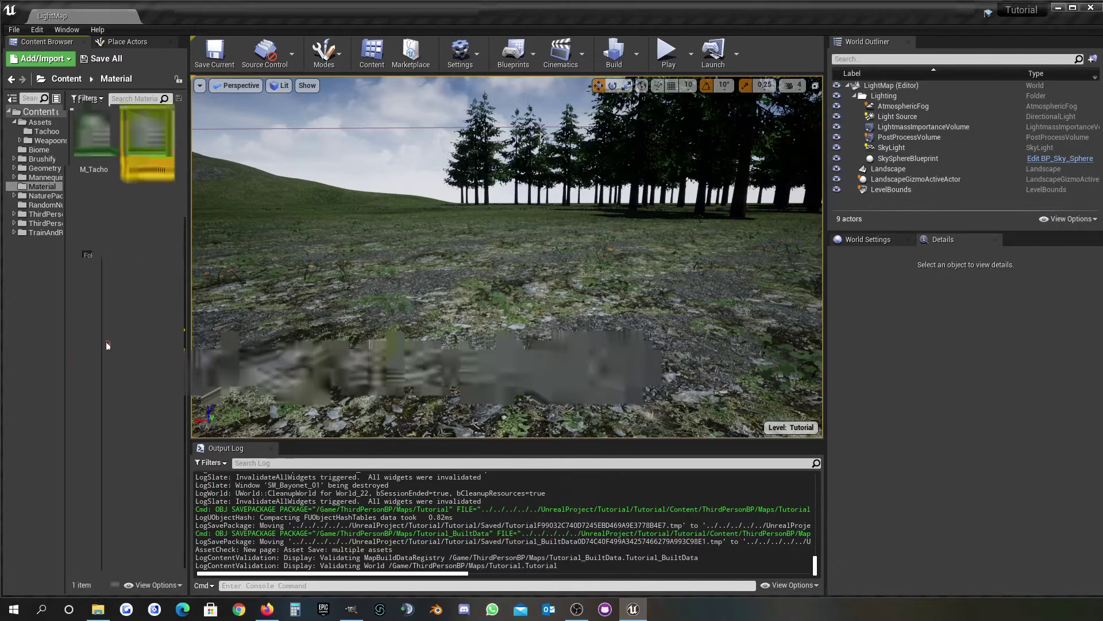
text(MI)
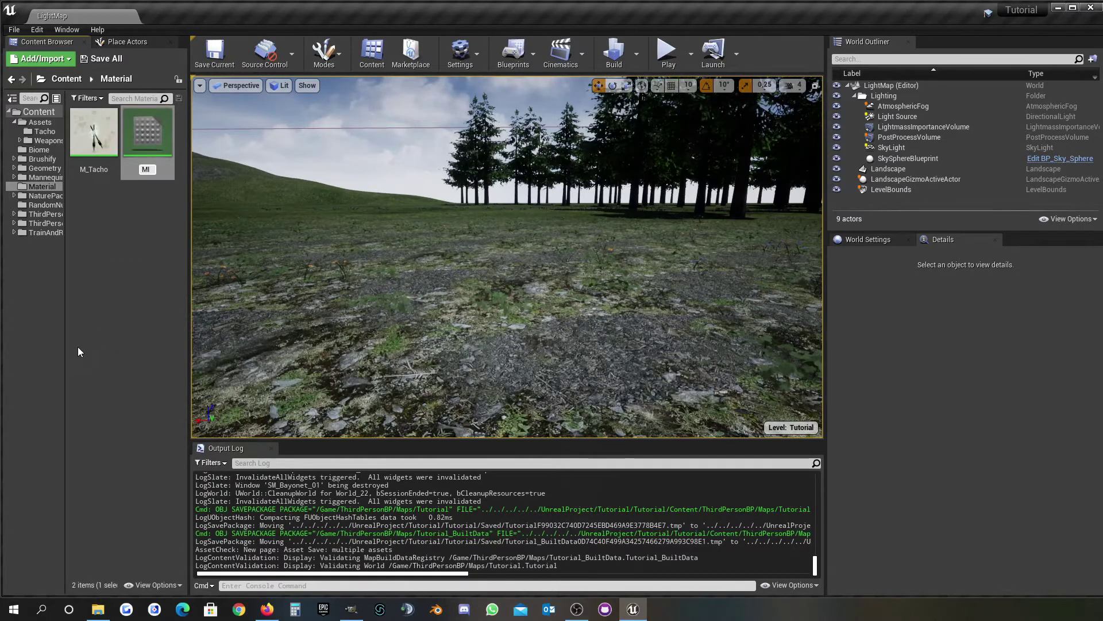
text(_Simple)
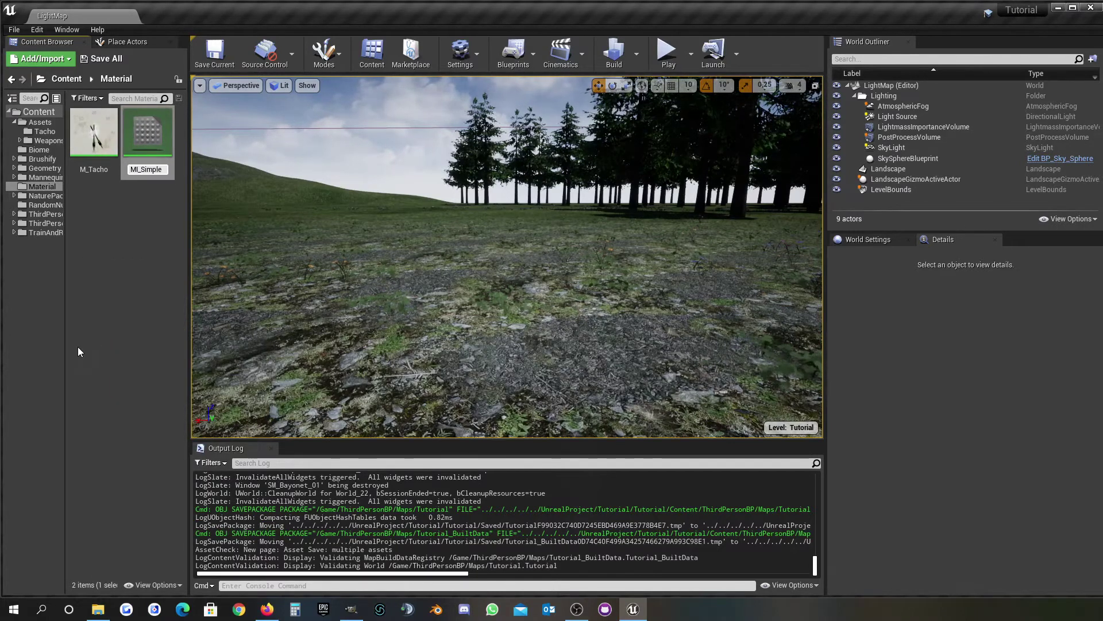
key(Return)
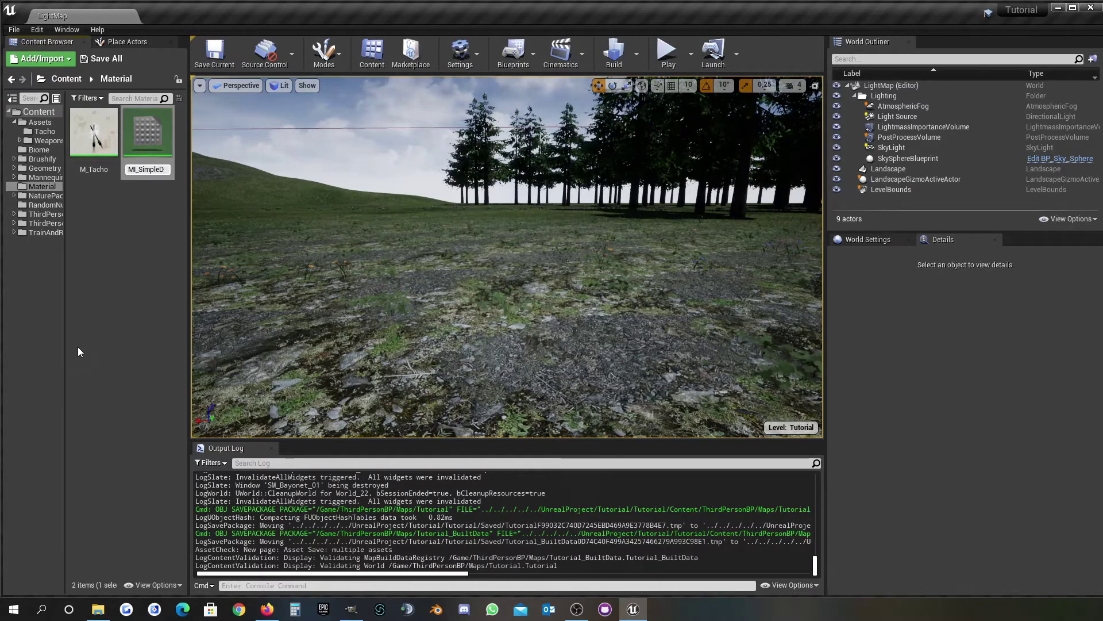
text(DN)
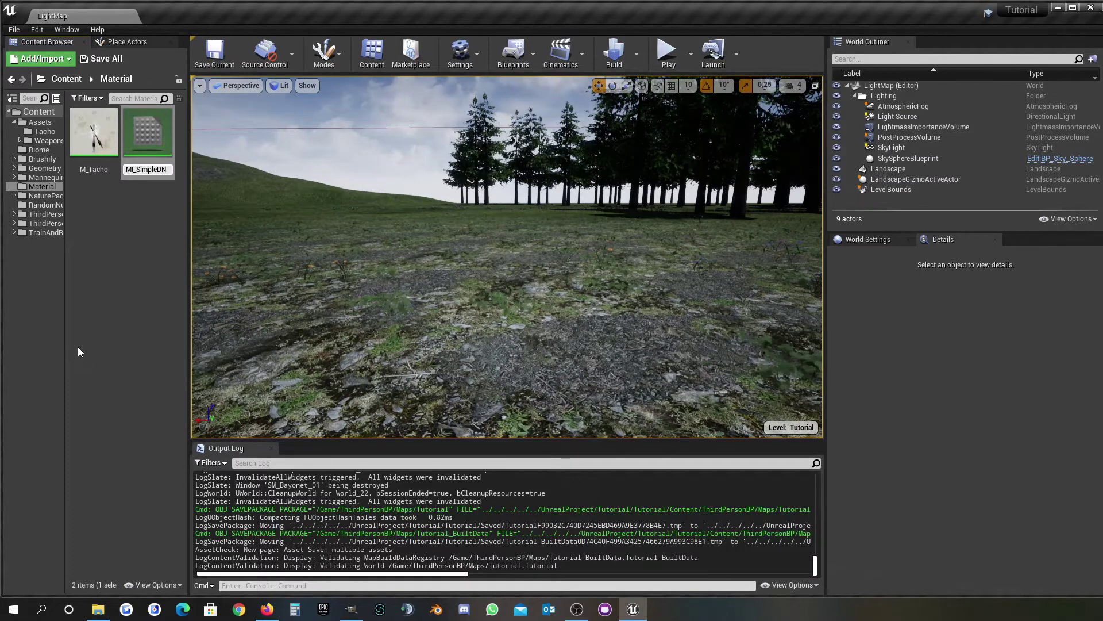
key(Return)
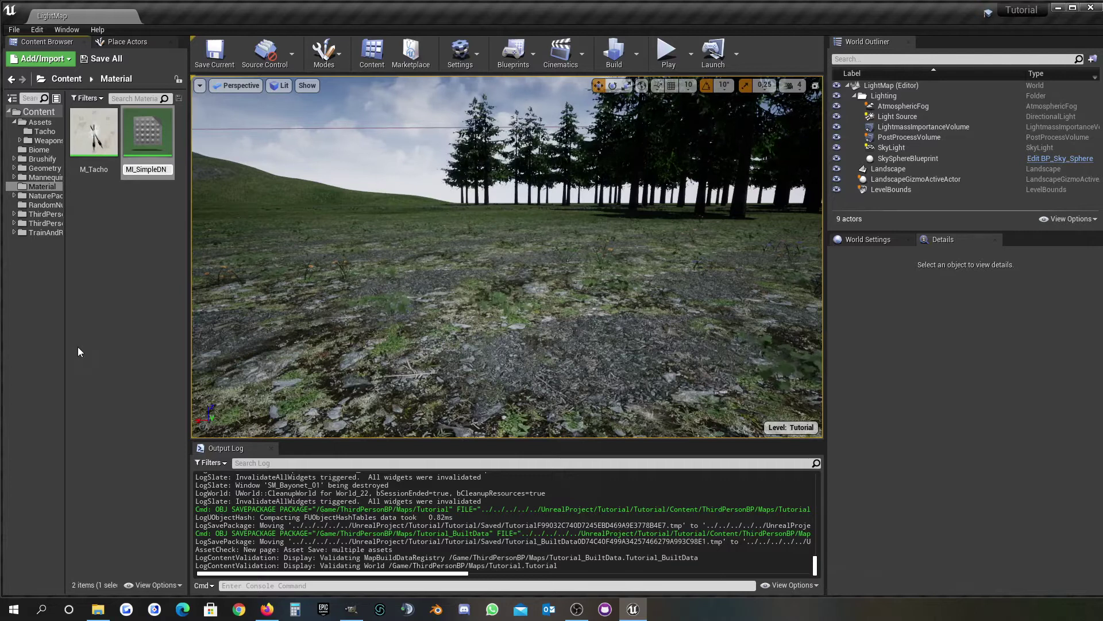
text(MR)
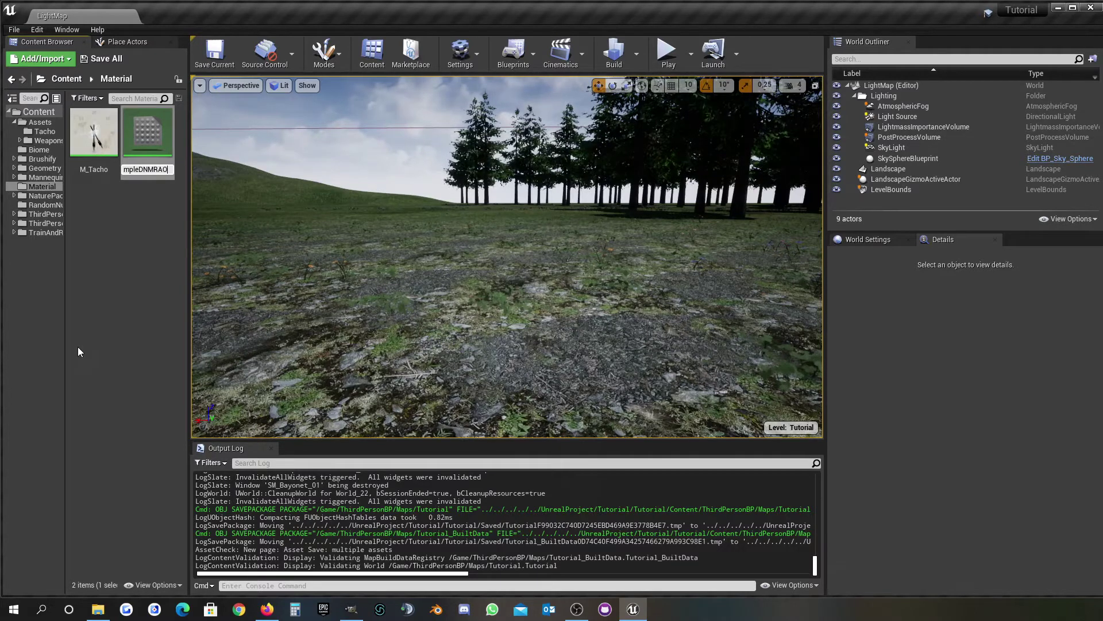
text(AO)
key(Return)
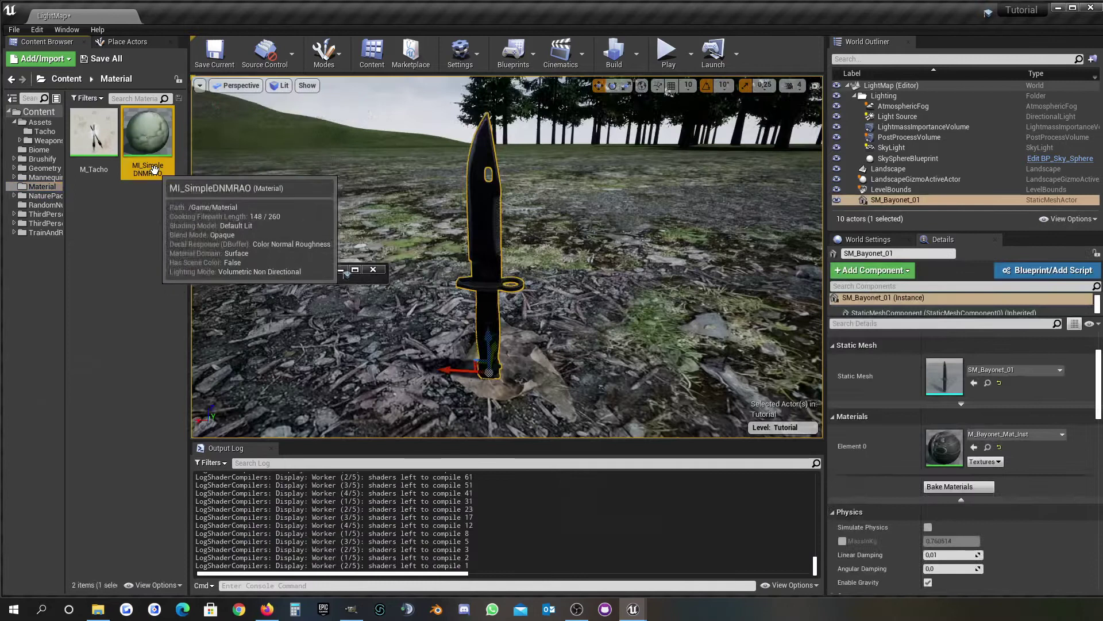
Step: Rename the MI_SimpleDNMRAO material to M_SimpleDNMRAO
key(F2)
key(Home)
key(Right)
key(Delete)
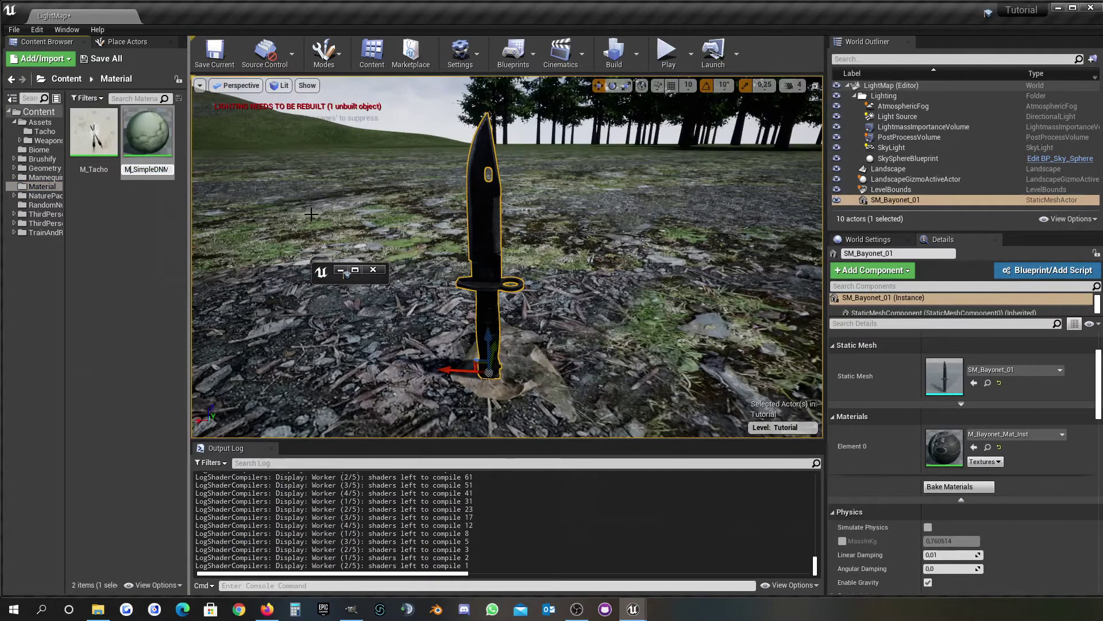
key(Return)
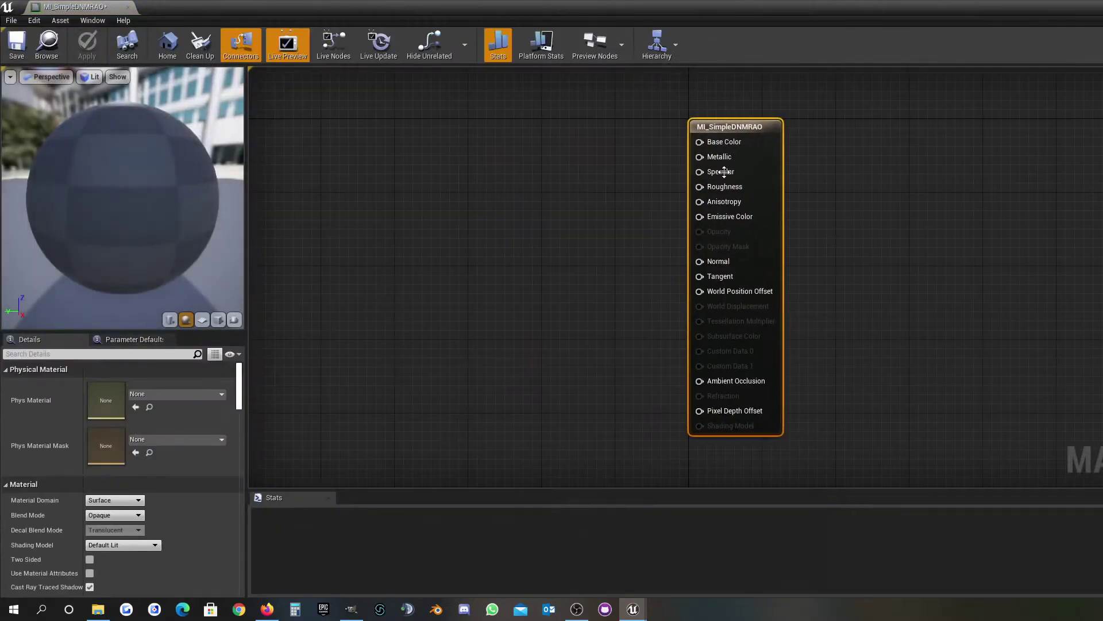
Step: Add a TextureSampleParameter2D node named DiffuseTexture to the material graph and place it level with the material's output node
click(466, 210)
right_drag(461, 209, 640, 256)
right_click(455, 223)
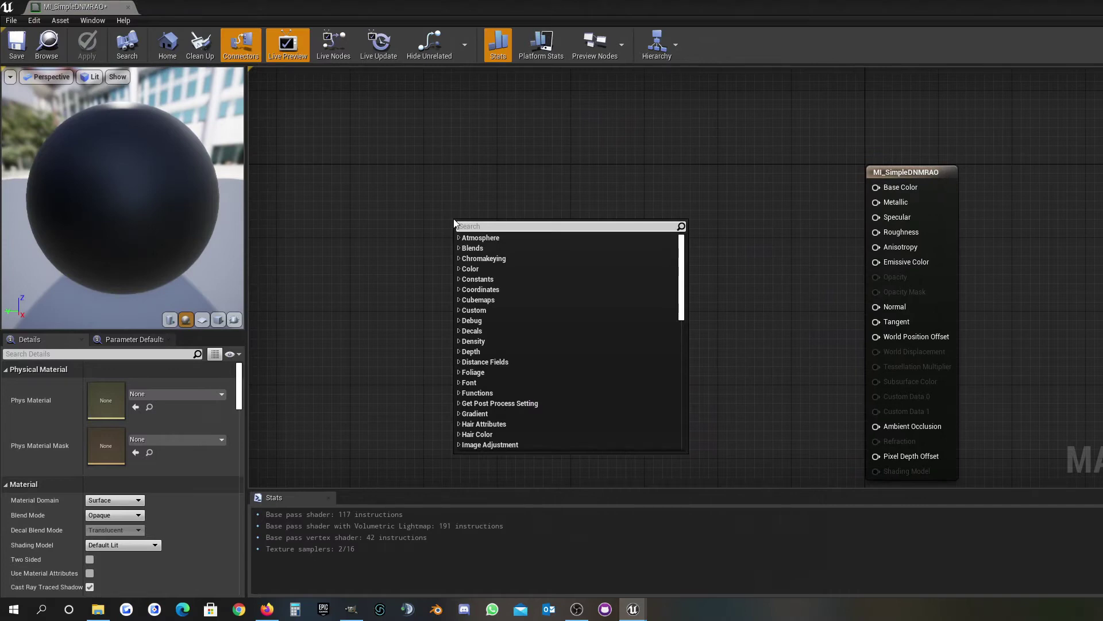
text(t2D Para)
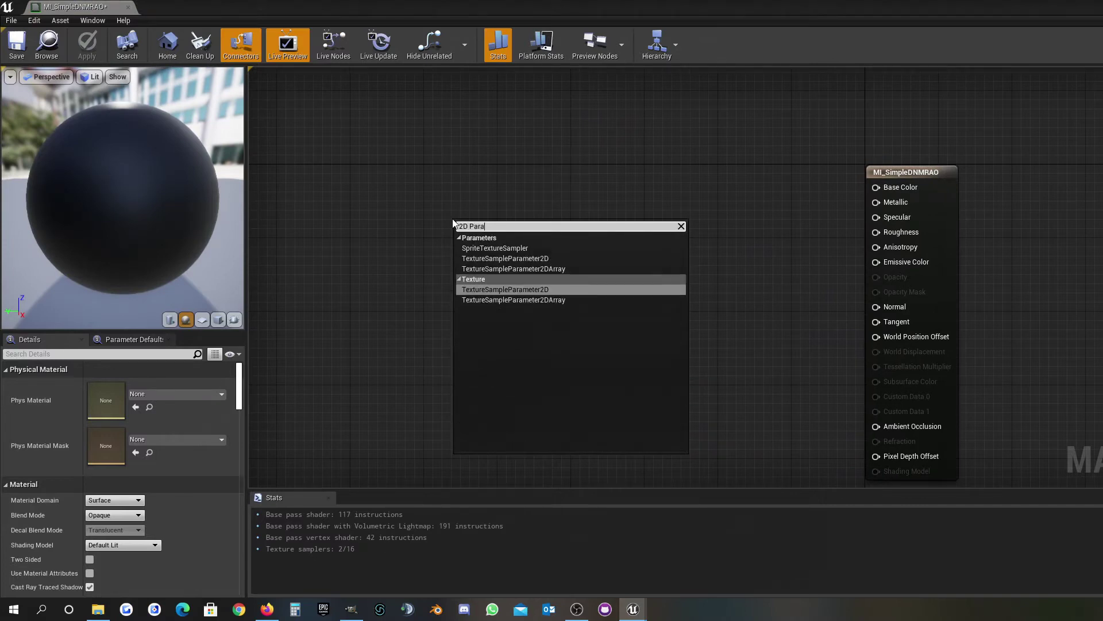
click(519, 289)
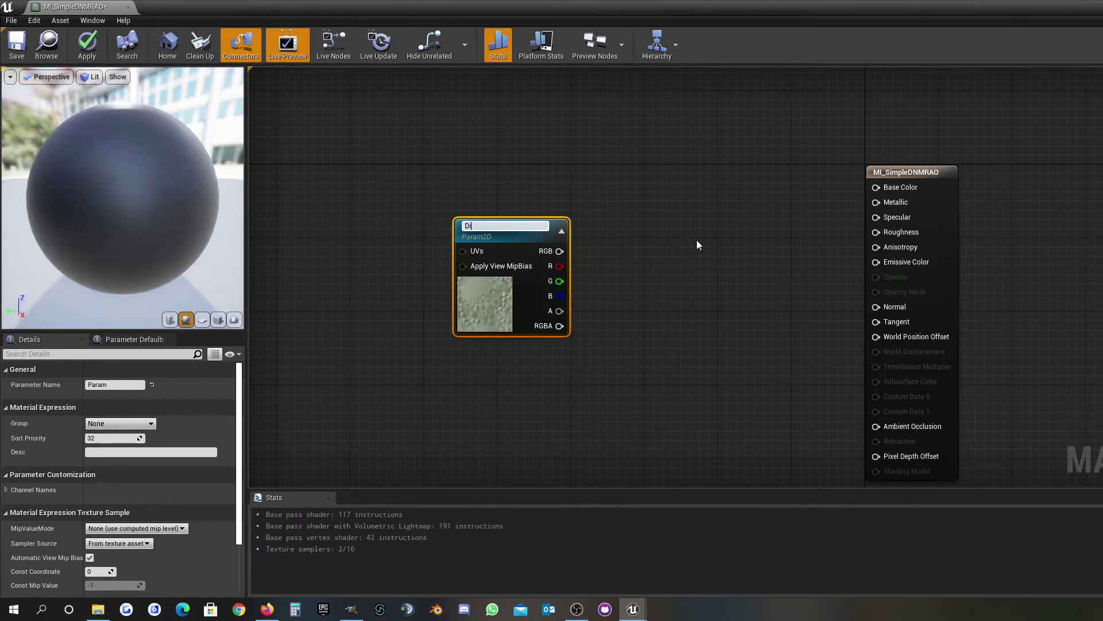
text(DiffuseTexture)
key(Return)
drag(496, 227, 466, 173)
Step: Duplicate the DiffuseTexture node, place the copy directly below it and rename the copy NormalTexture
key(ctrl+c)
key(ctrl+v)
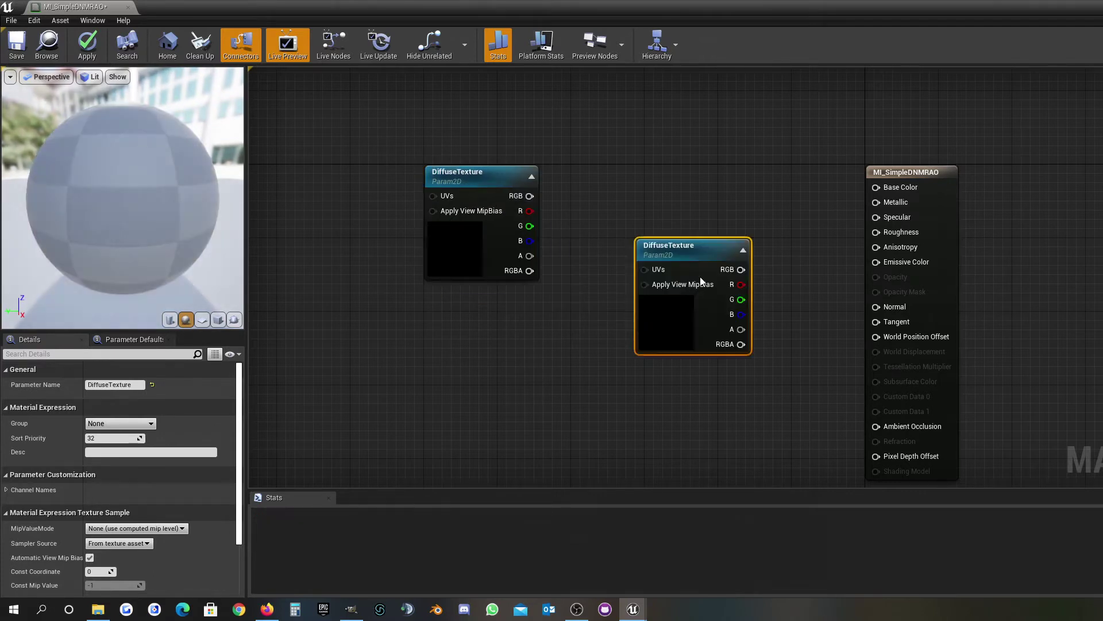
drag(682, 252, 471, 325)
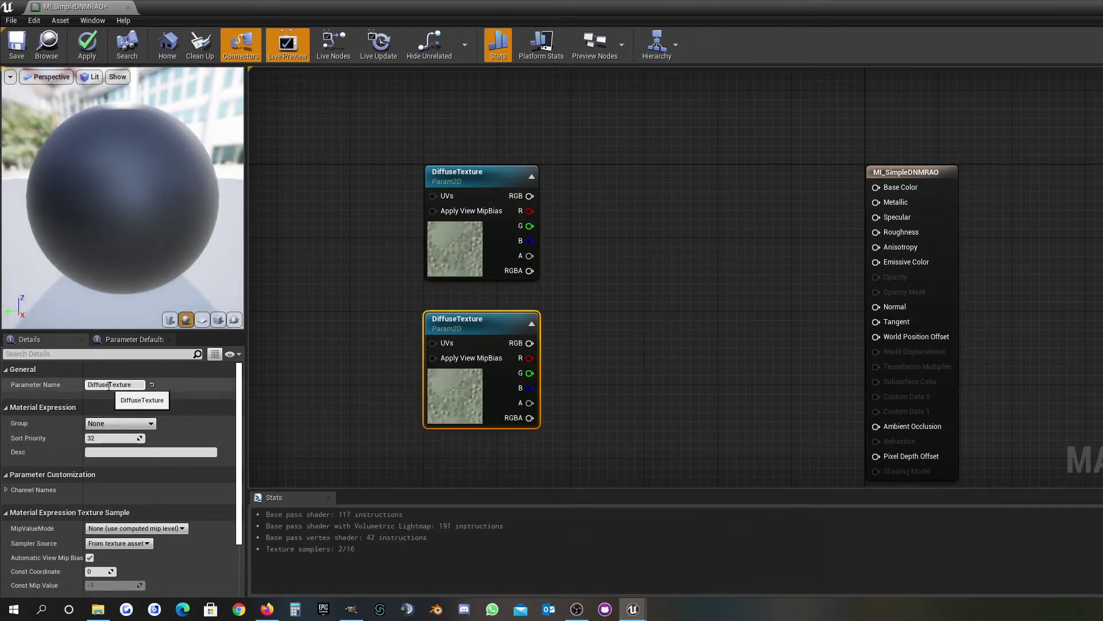
drag(110, 385, 63, 385)
text(Norm)
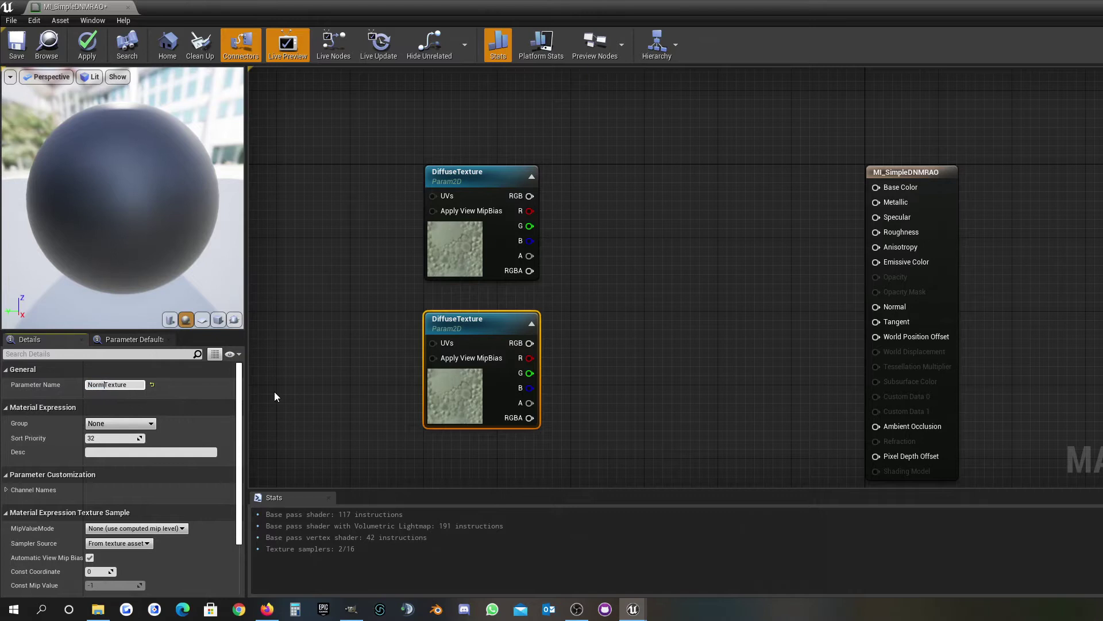
text(al)
key(Return)
Step: Duplicate the NormalTexture node and place the copy below it in the same column
click(634, 395)
right_drag(633, 396, 659, 295)
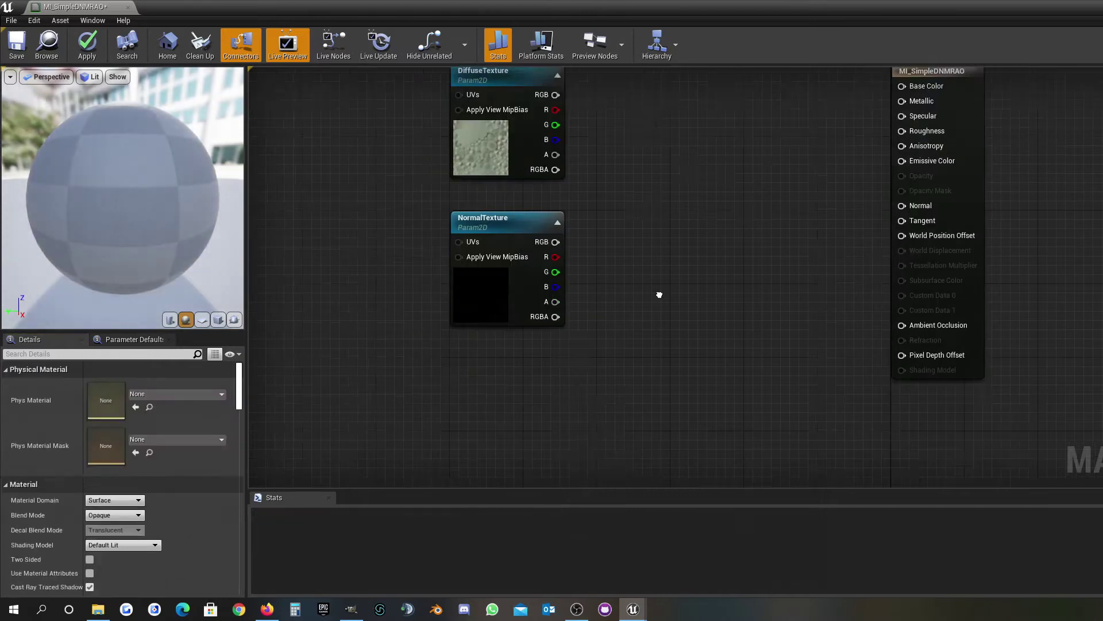
click(517, 200)
key(ctrl+w)
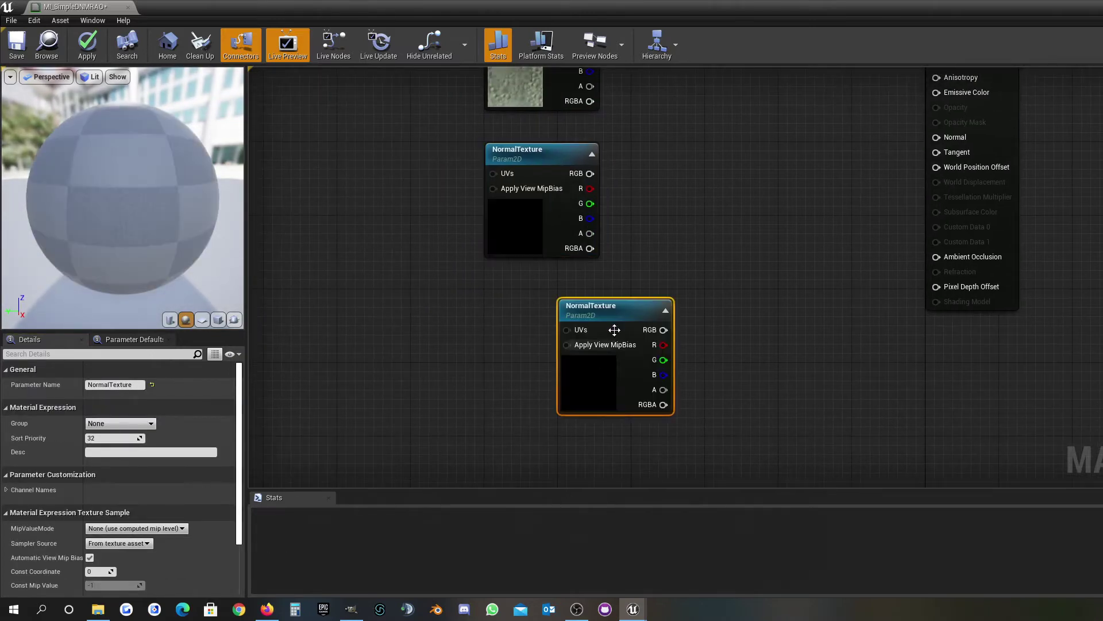
drag(614, 329, 541, 394)
Step: Rename the lowest texture parameter MRAOTexture and move it up close beneath the NormalTexture node
double_click(536, 372)
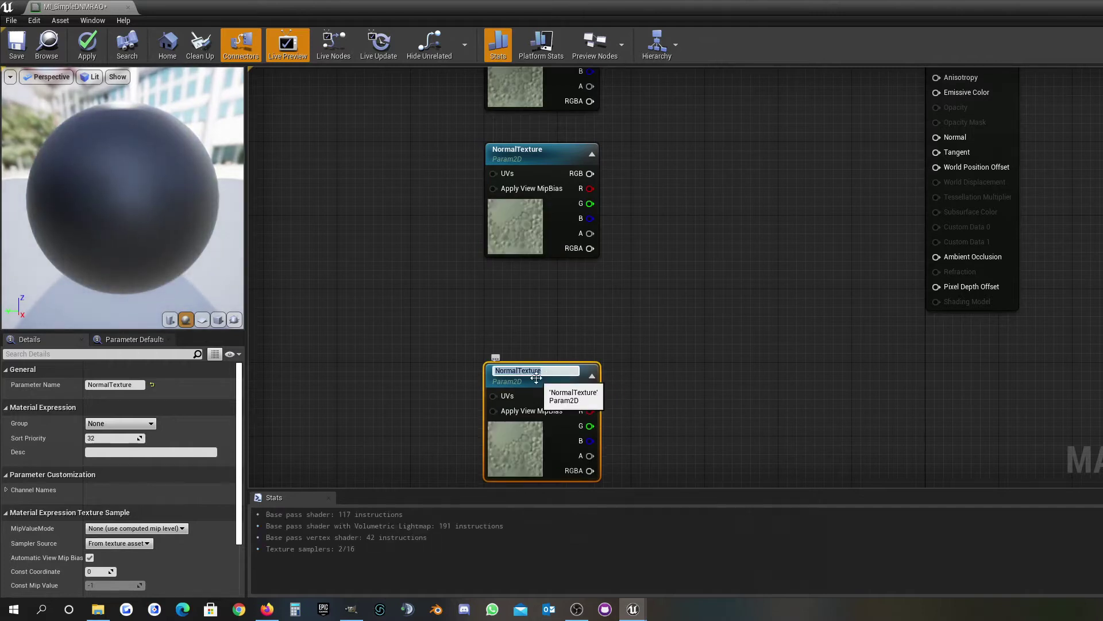
key(shift+Left)
key(shift+Left)
key(shift+Left)
key(shift+Left)
key(shift+Left)
key(shift+Left)
key(shift+Left)
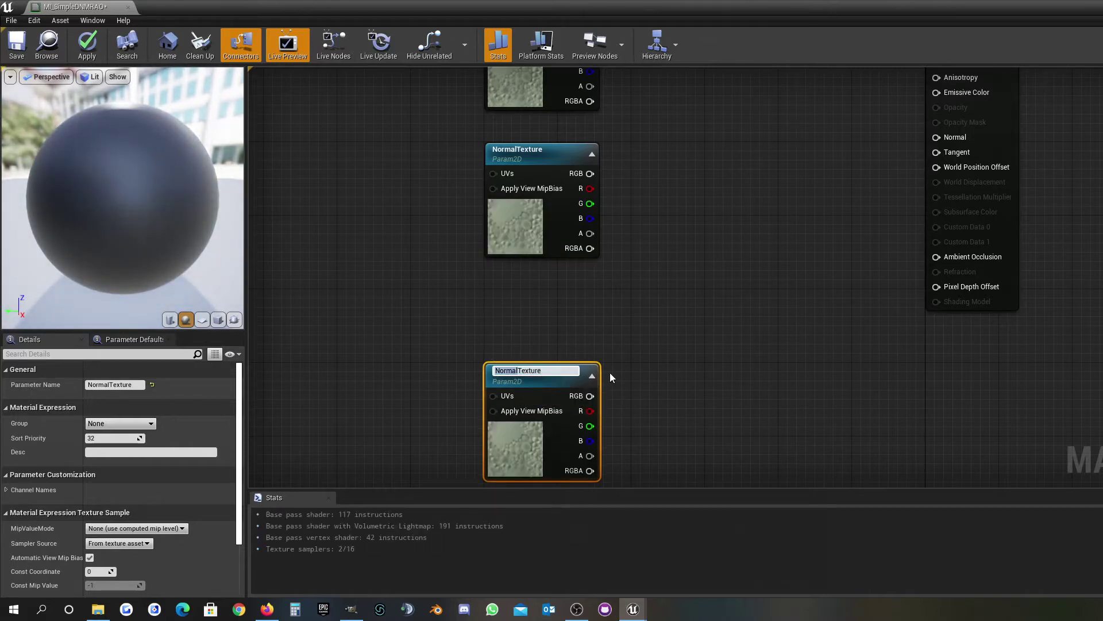
key(BackSpace)
text(MRAOT)
key(Return)
click(663, 201)
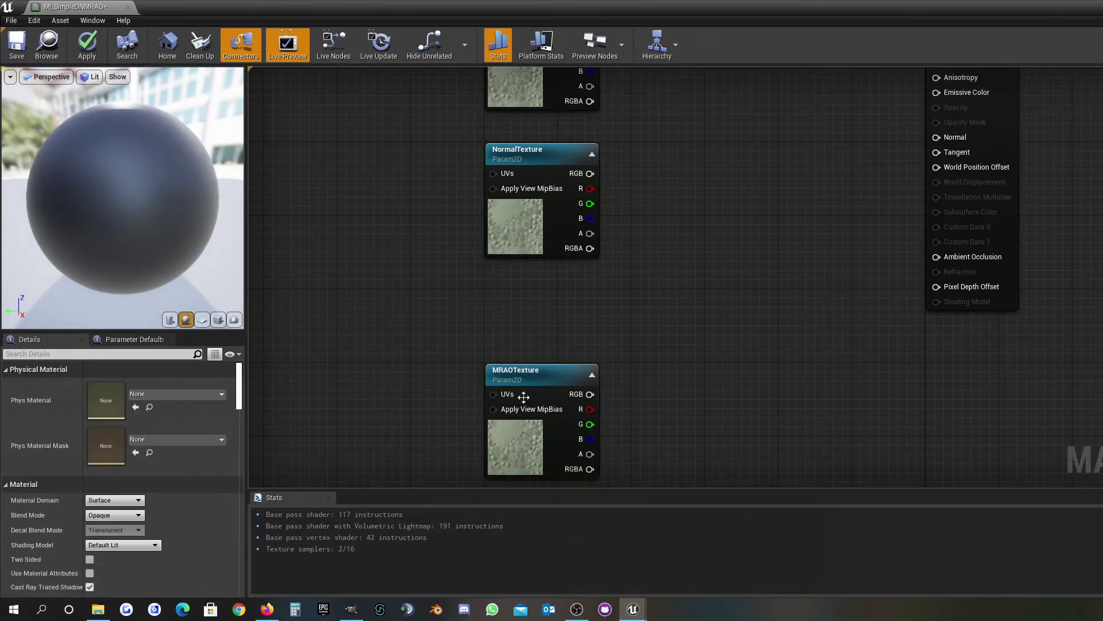
drag(523, 397, 523, 323)
click(657, 187)
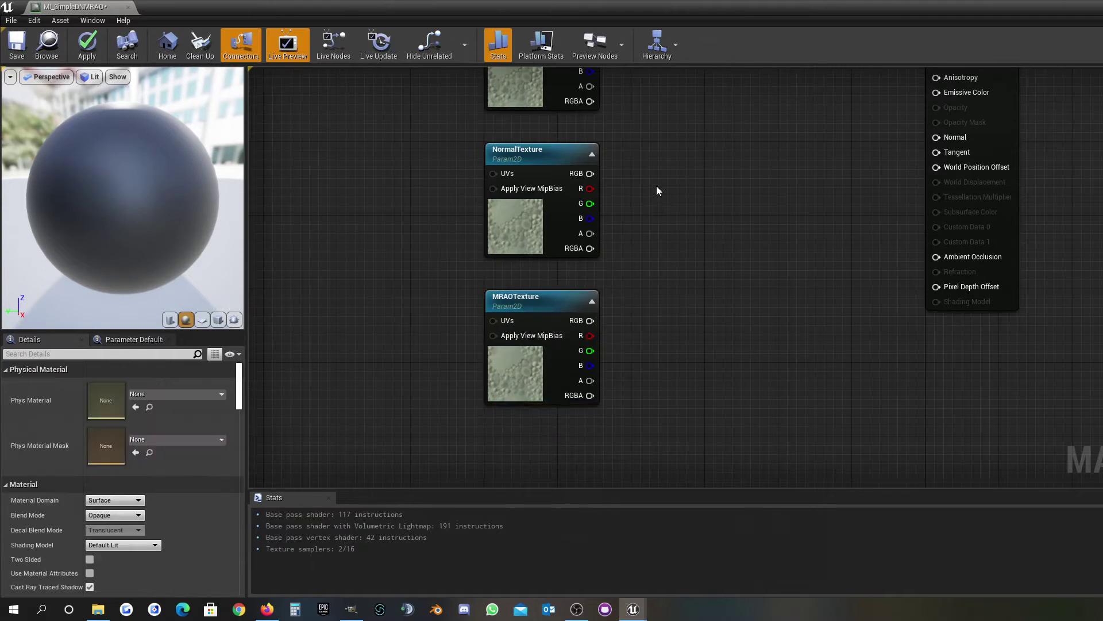
Step: Connect DiffuseTexture's RGB output to Base Color and shift the node slightly up so the wire runs straight
right_drag(657, 186, 612, 352)
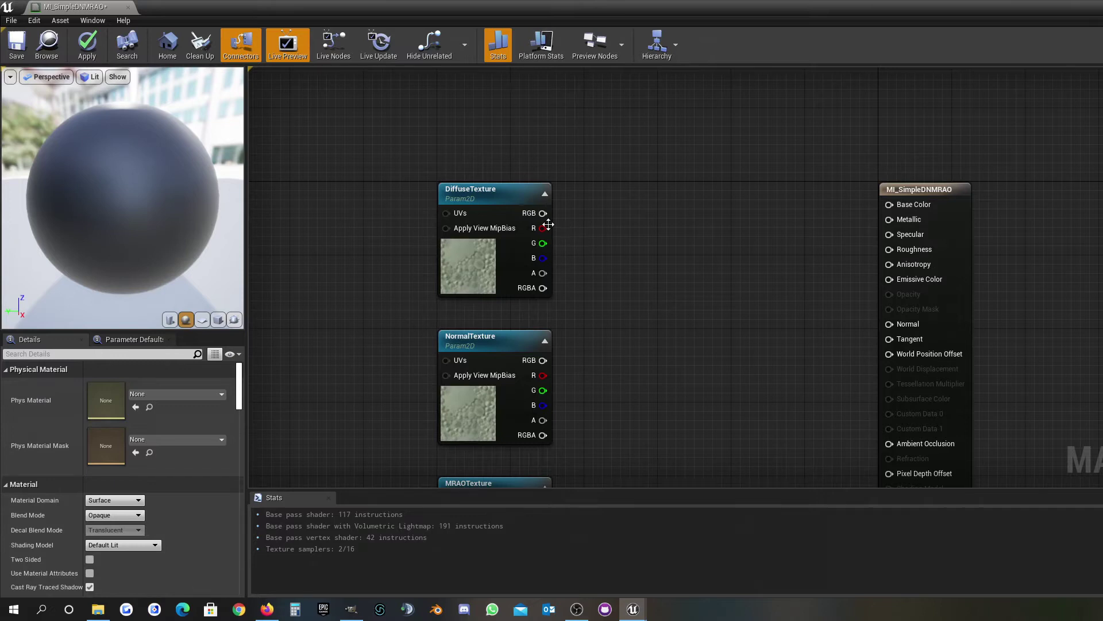
drag(543, 213, 889, 205)
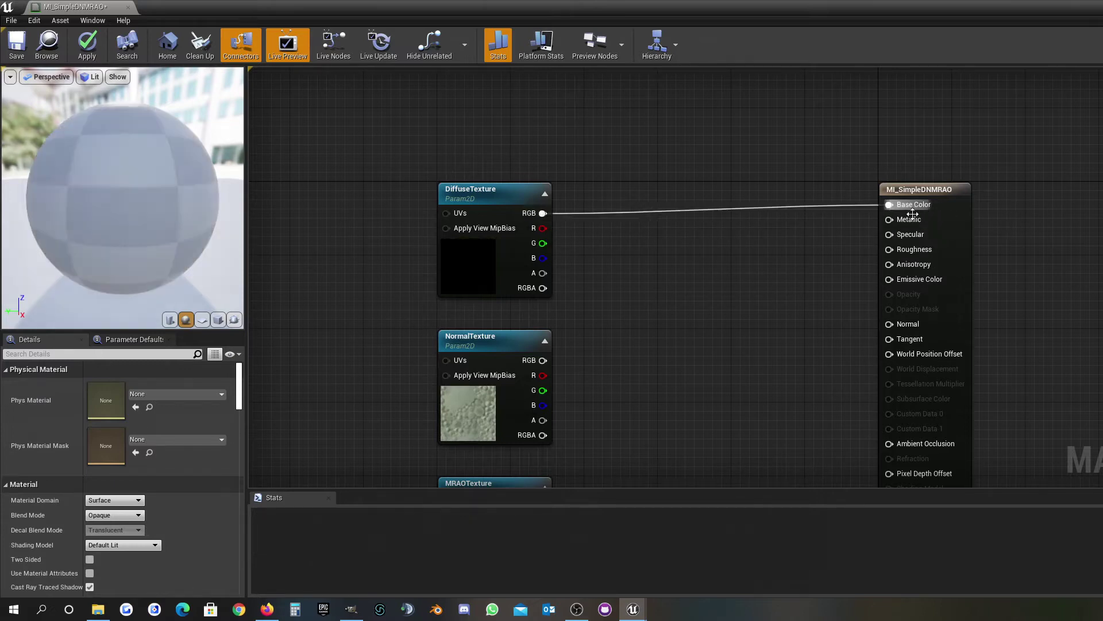
drag(498, 192, 497, 183)
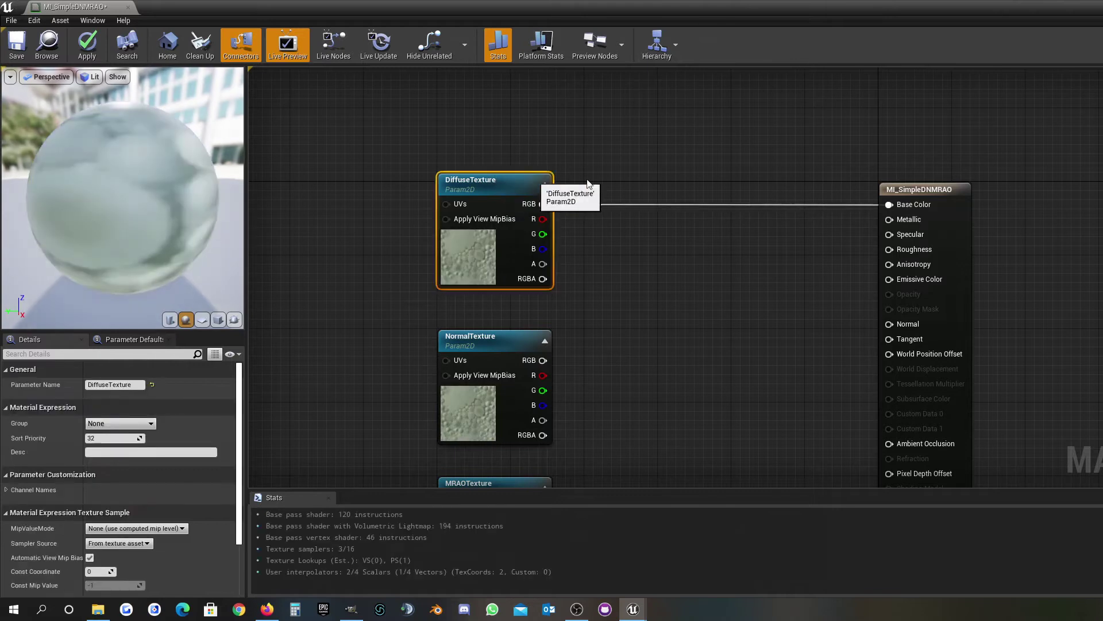
click(698, 192)
Step: Add a Multiply node between the textures and the output node, with MRAOTexture's RGB output feeding its A input
right_drag(664, 343, 654, 299)
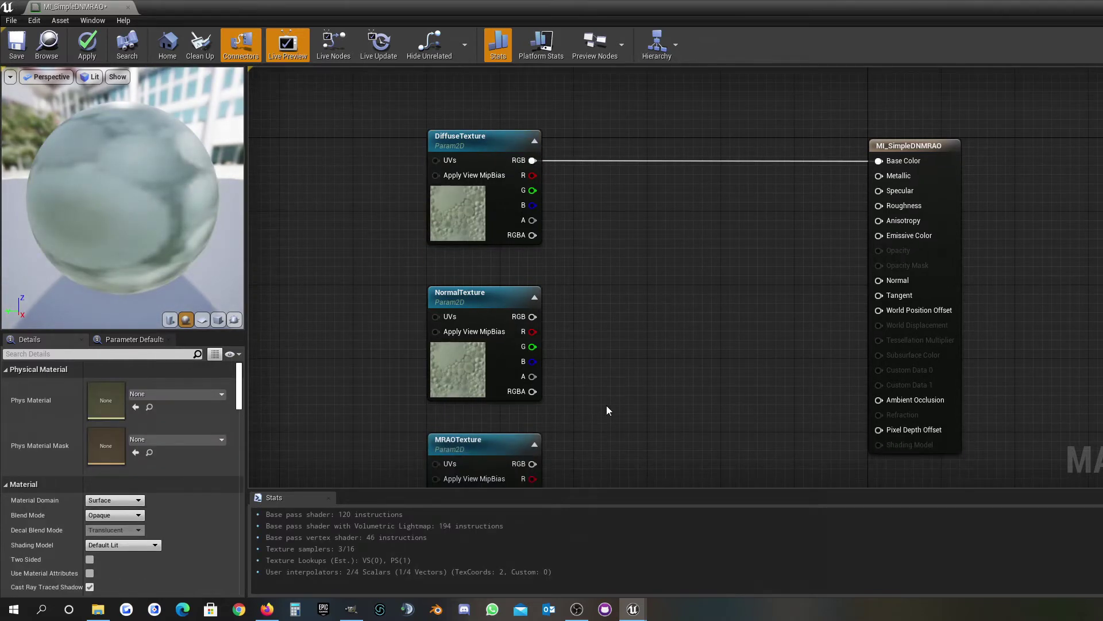
right_drag(608, 406, 615, 368)
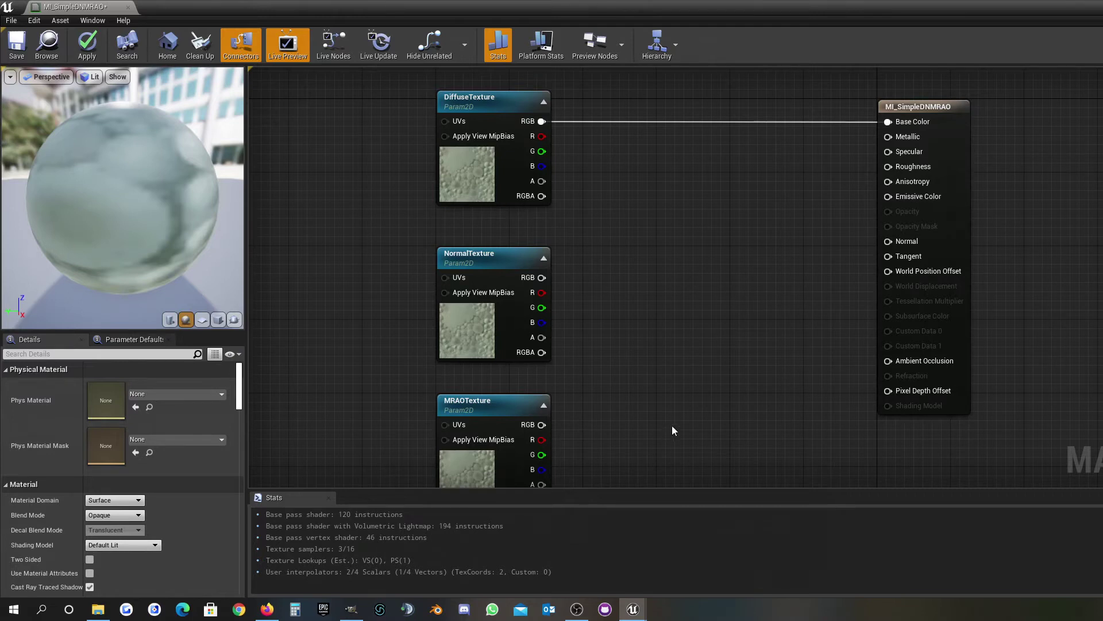
drag(541, 425, 705, 201)
text(multiply)
key(Return)
click(614, 246)
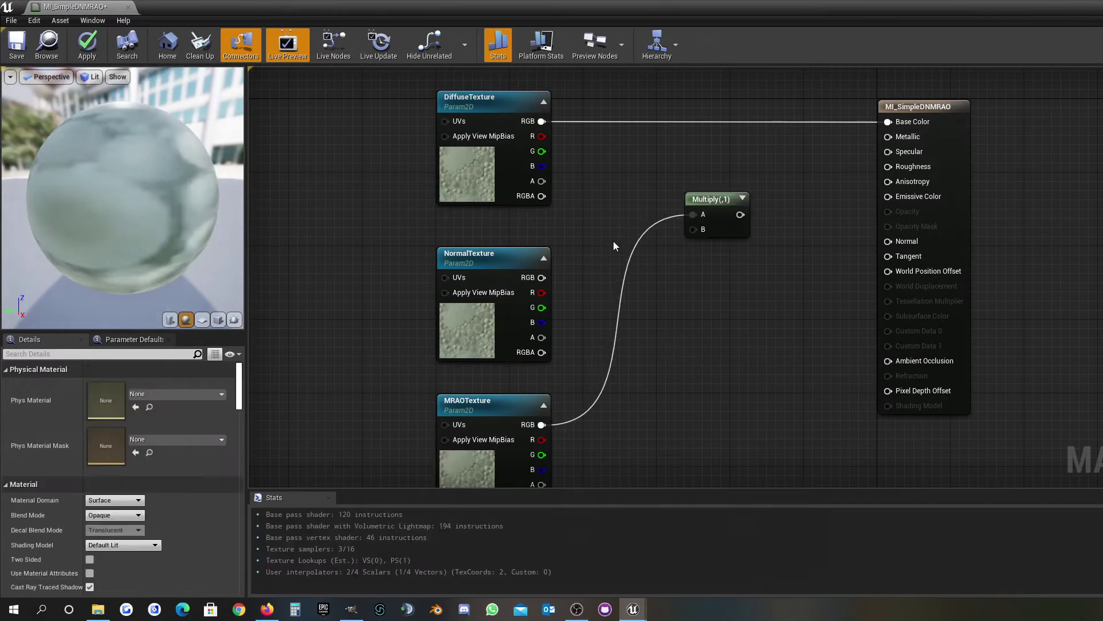
Step: Add a scalar parameter named MetallicValue beside the Multiply node
right_click(590, 222)
text(Scalar)
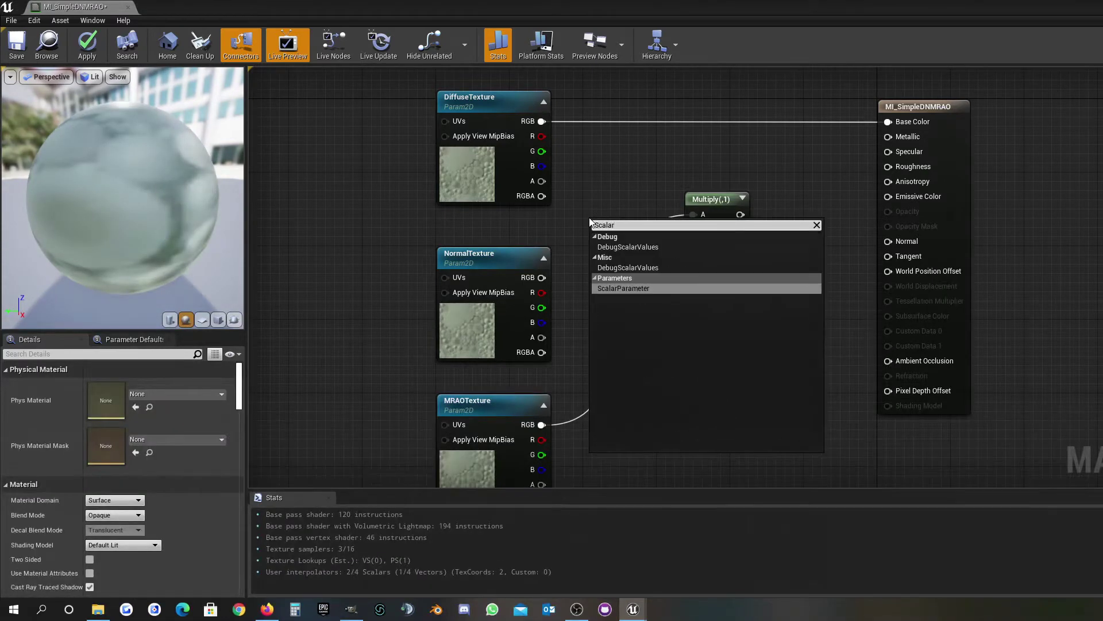
key(Return)
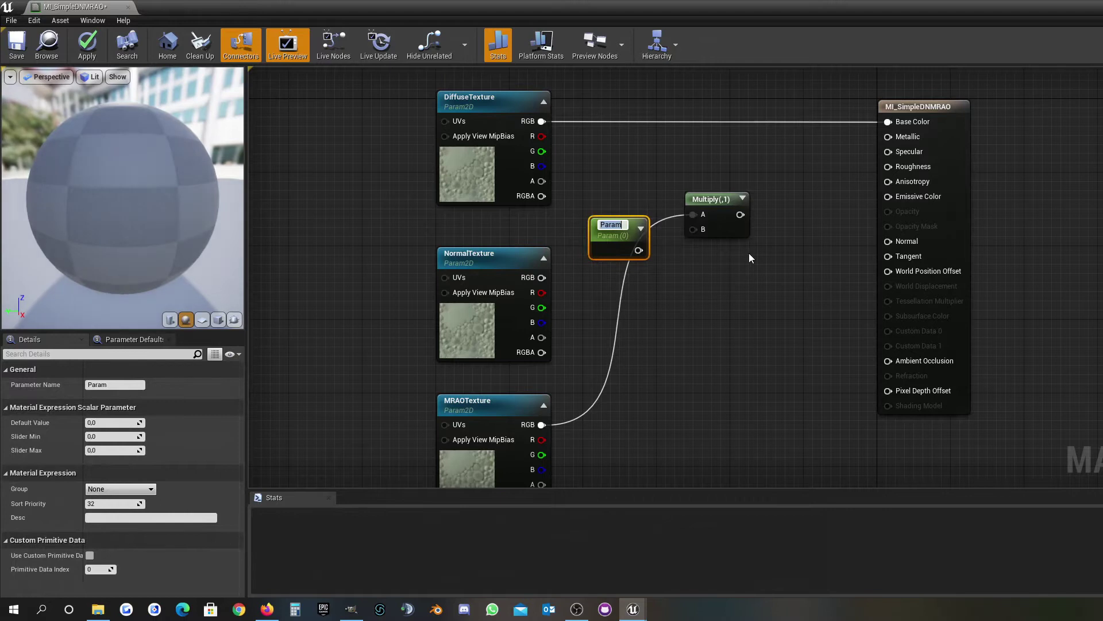
text(Me)
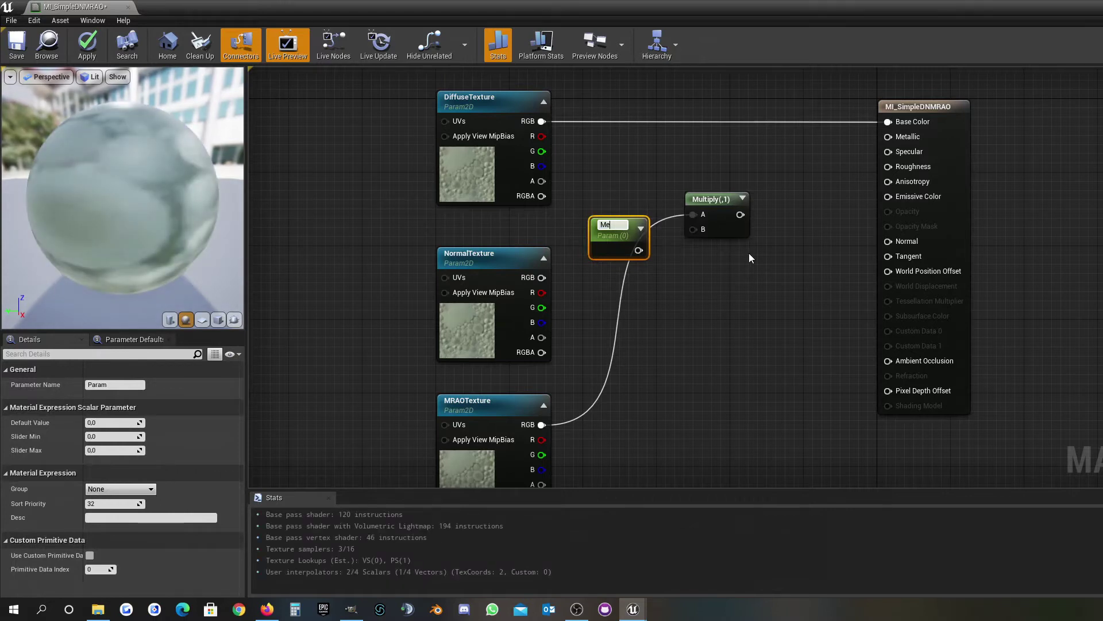
text(tallic)
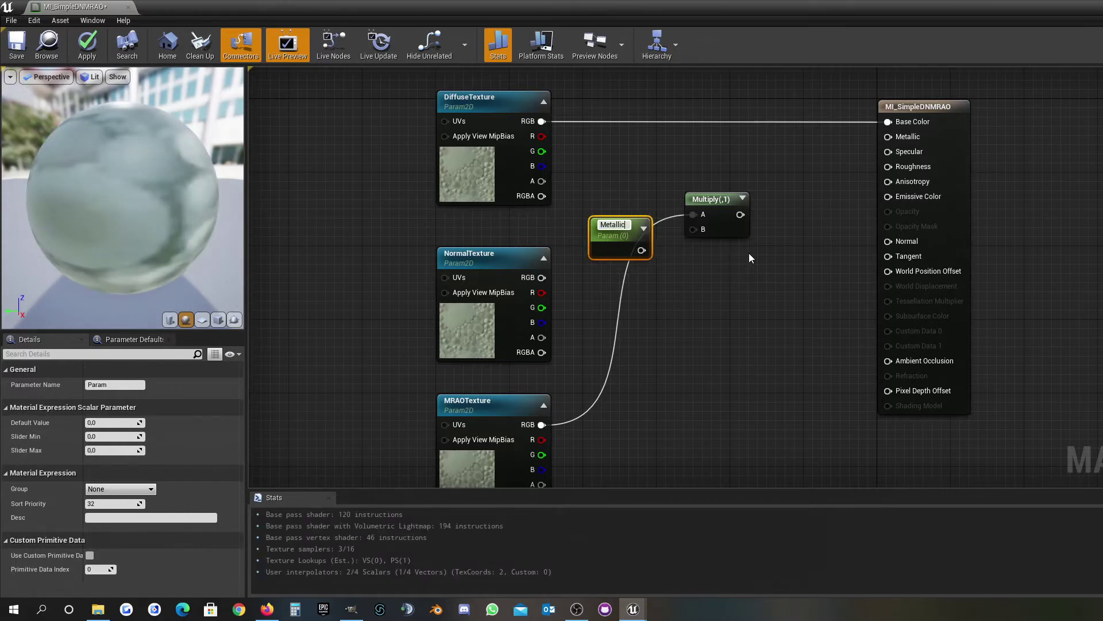
text(Value)
key(Return)
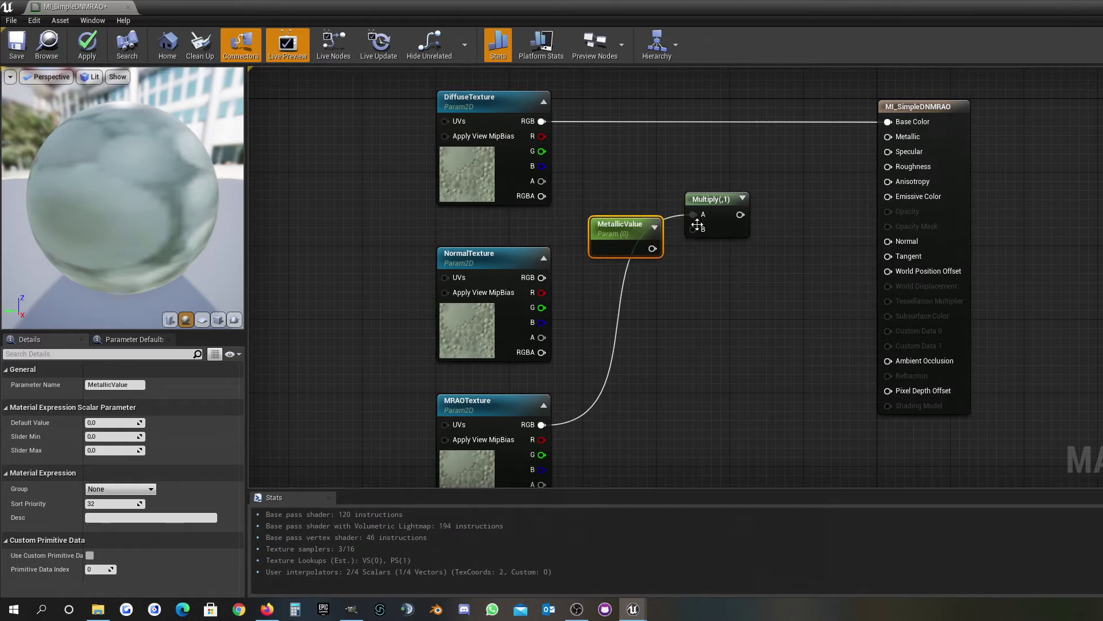
Step: Wire MRAOTexture's red channel to Multiply's A input and MetallicValue to B, and feed the product into Metallic
drag(542, 439, 694, 214)
drag(619, 226, 898, 137)
click(598, 255)
drag(728, 205, 890, 138)
click(722, 251)
Step: Duplicate the MetallicValue parameter and place the copy directly below the original
click(611, 202)
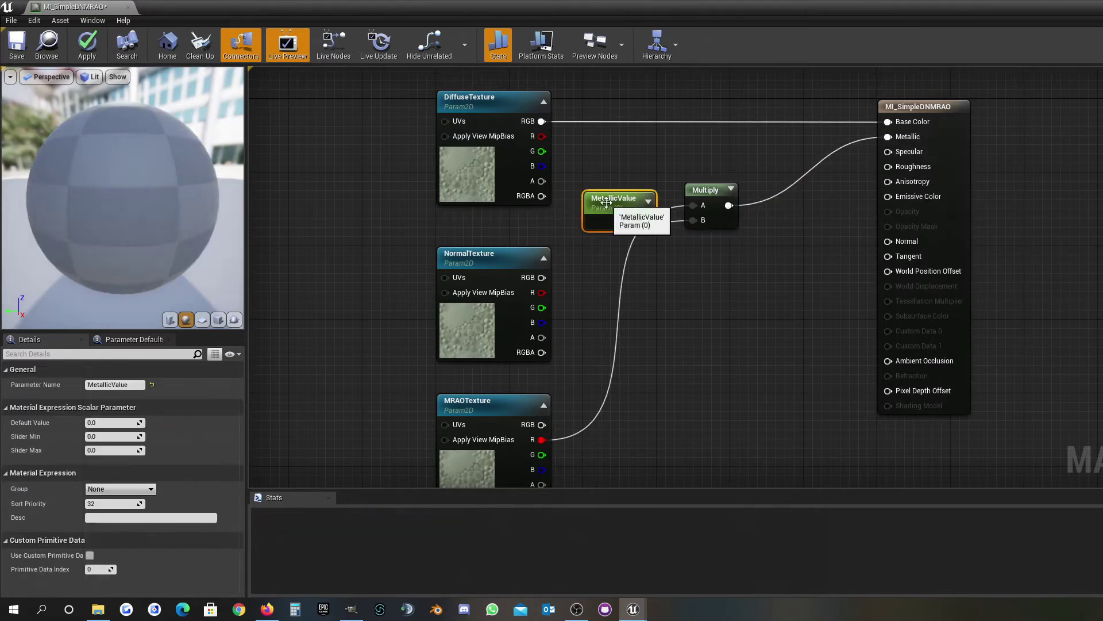
key(ctrl+w)
drag(717, 270, 620, 277)
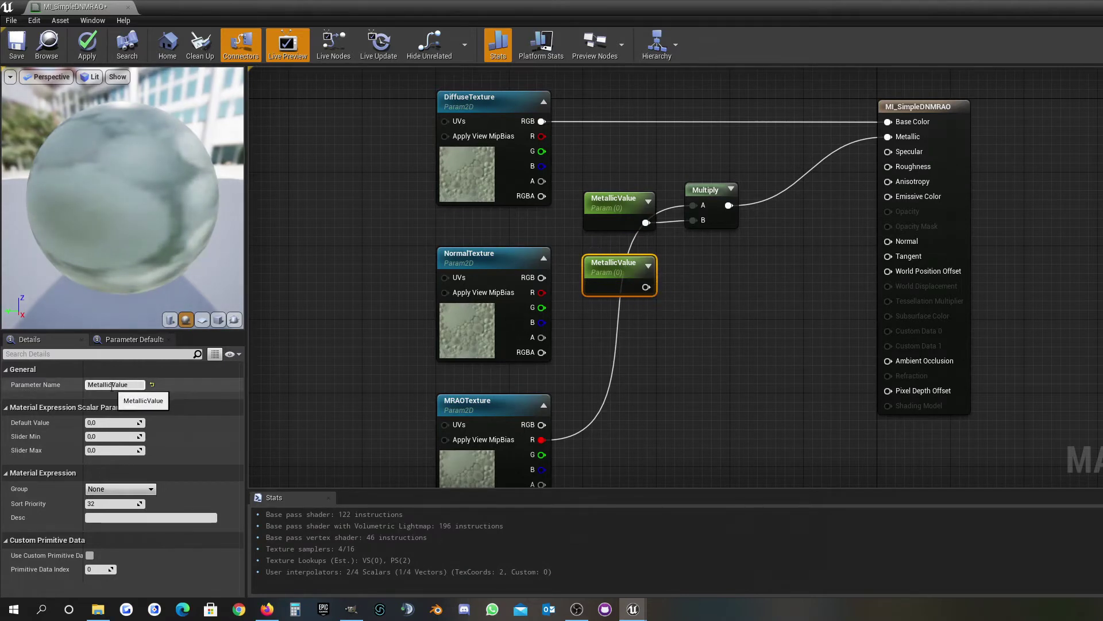
Step: Rename the duplicated scalar parameter to RoughnessValue
drag(111, 385, 25, 386)
text(Roughness)
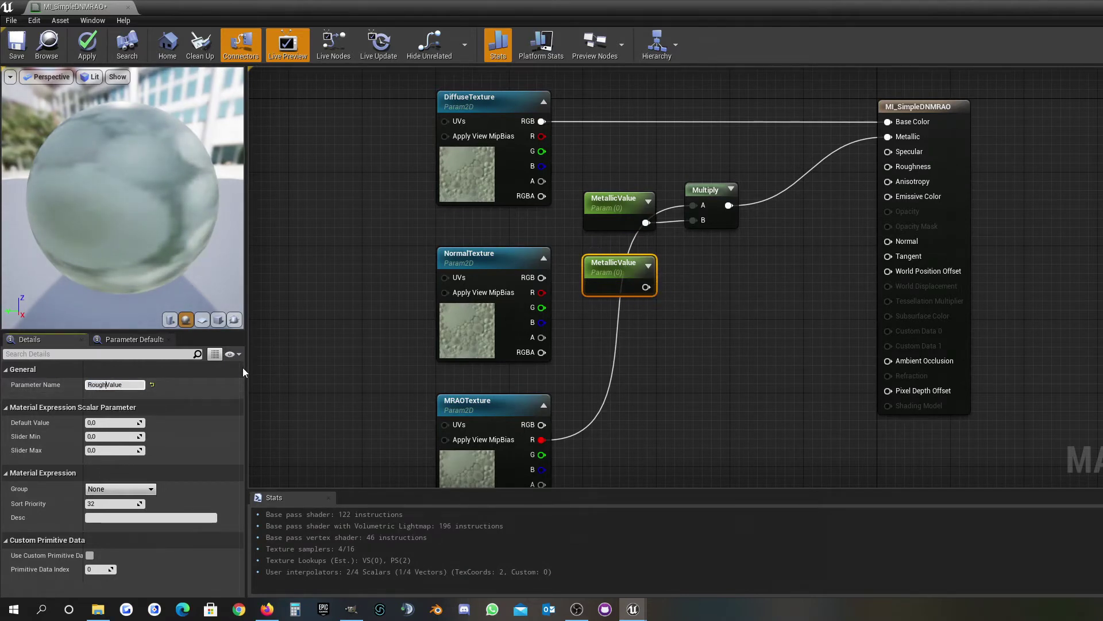
key(Return)
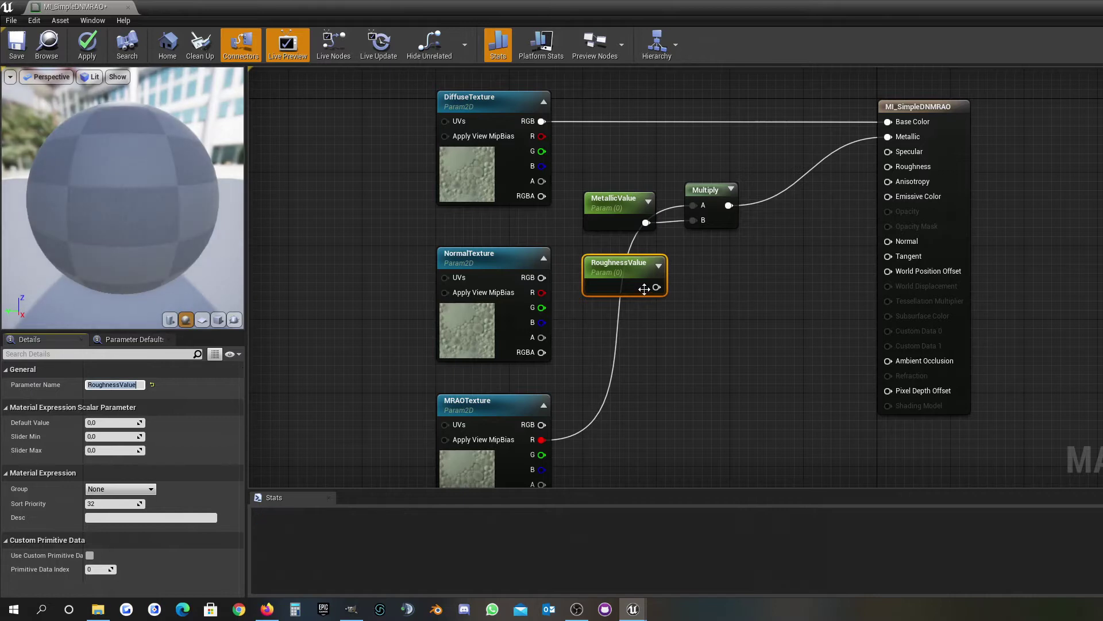
Step: Duplicate the Multiply node, wire RoughnessValue to its A input and MRAOTexture's green channel to B, and feed the product into Roughness
click(712, 195)
key(ctrl+c)
key(ctrl+v)
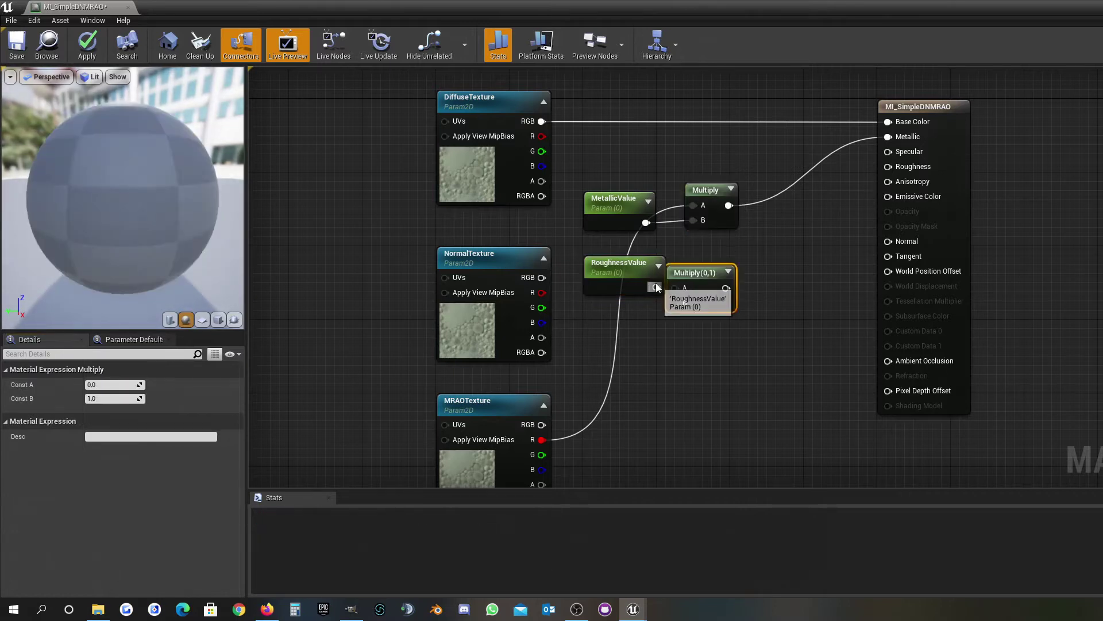
drag(657, 286, 719, 275)
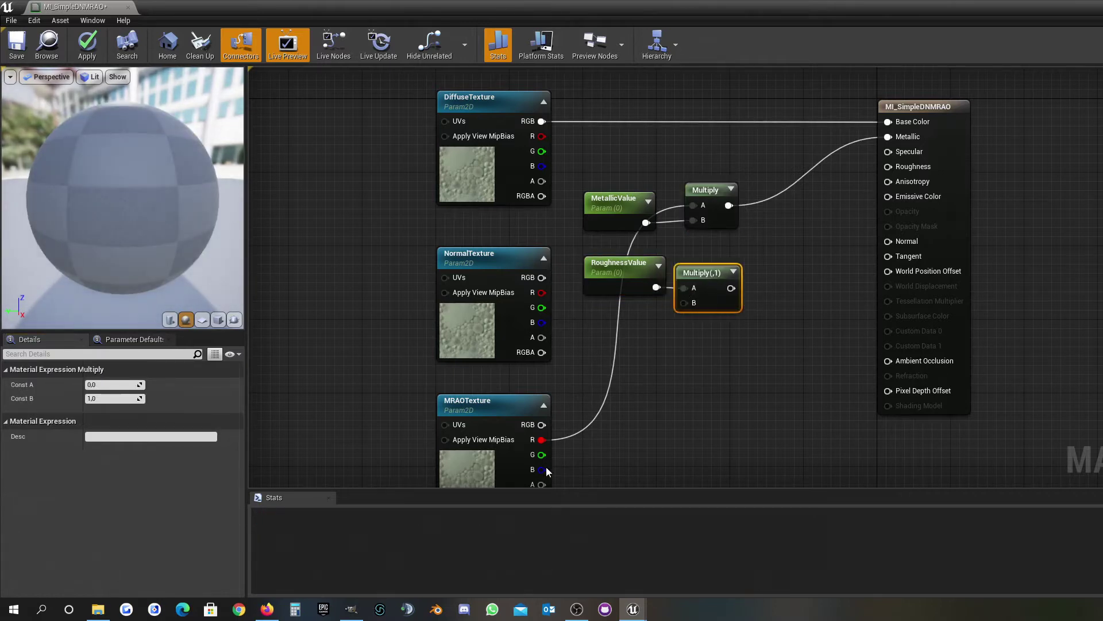
drag(542, 455, 695, 307)
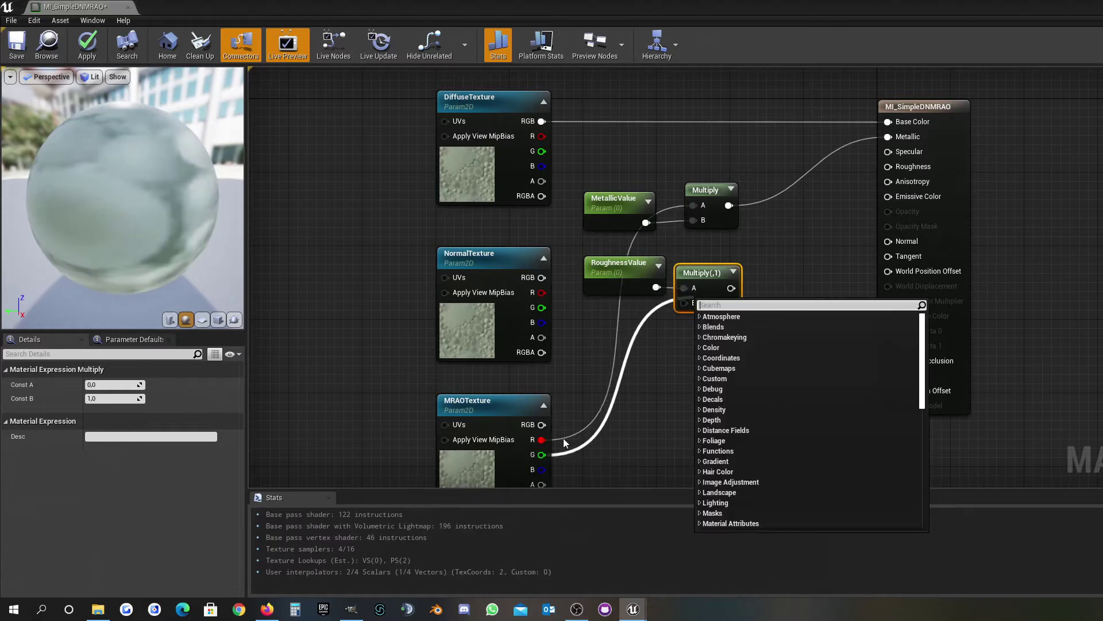
drag(541, 454, 913, 166)
click(785, 387)
Step: Connect MRAOTexture's blue channel to the material's Ambient Occlusion input
right_drag(785, 387, 780, 262)
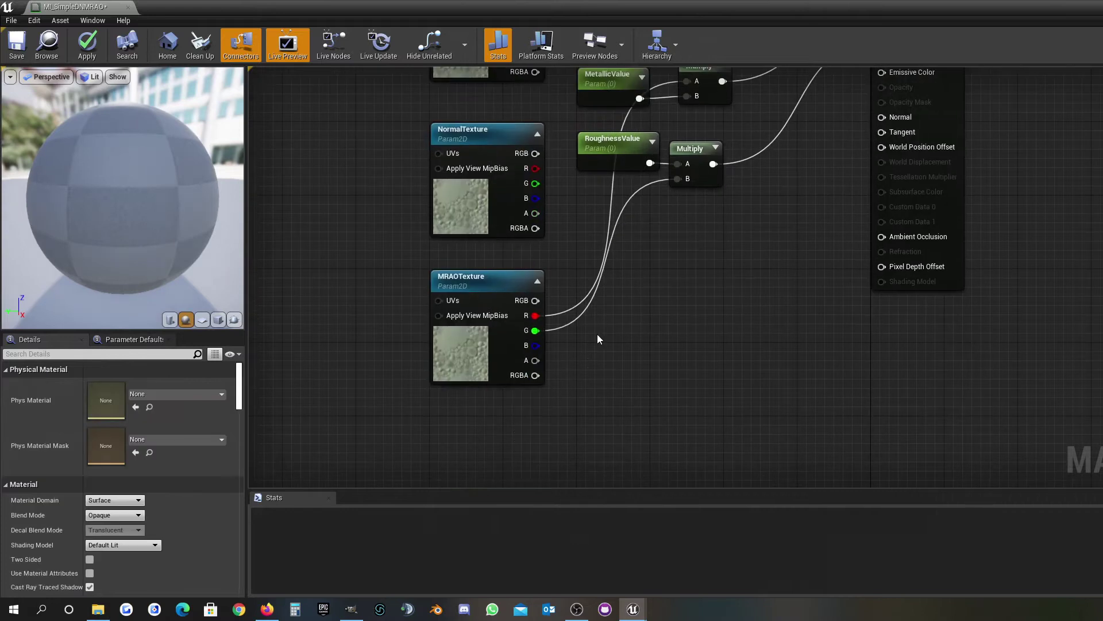
drag(535, 346, 888, 238)
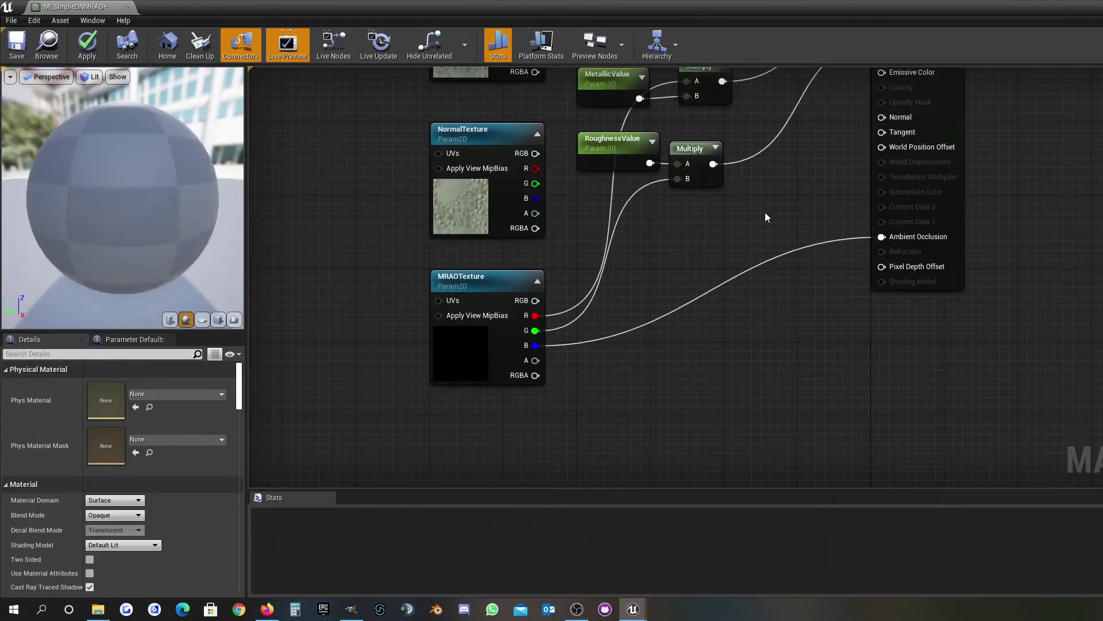
Step: Duplicate the MetallicValue parameter and place the copy directly above the original
right_drag(786, 179, 747, 371)
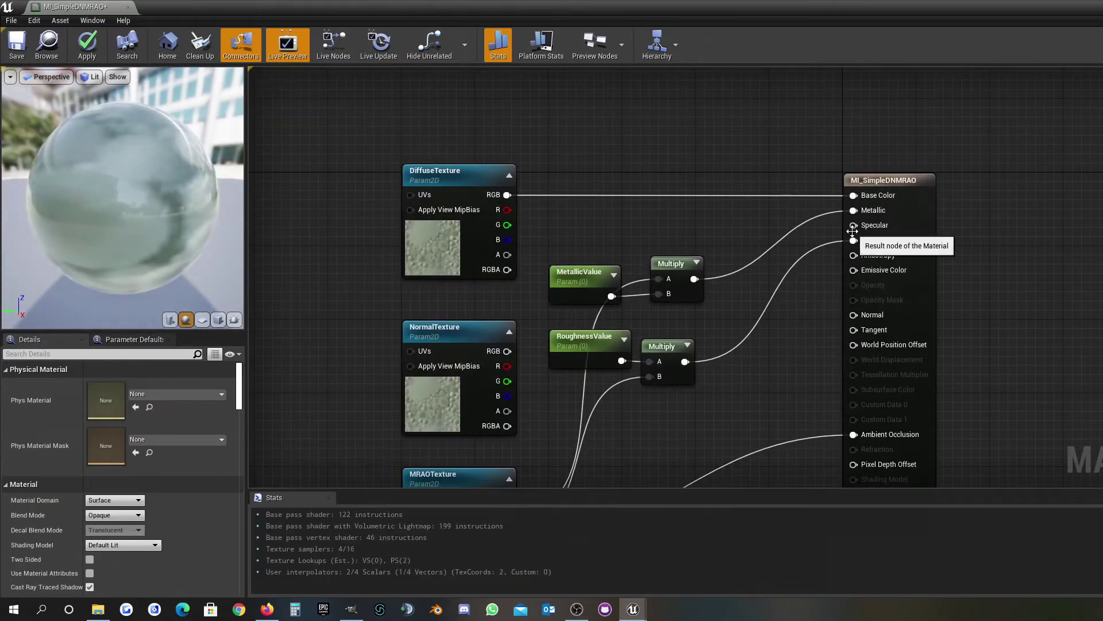
click(571, 298)
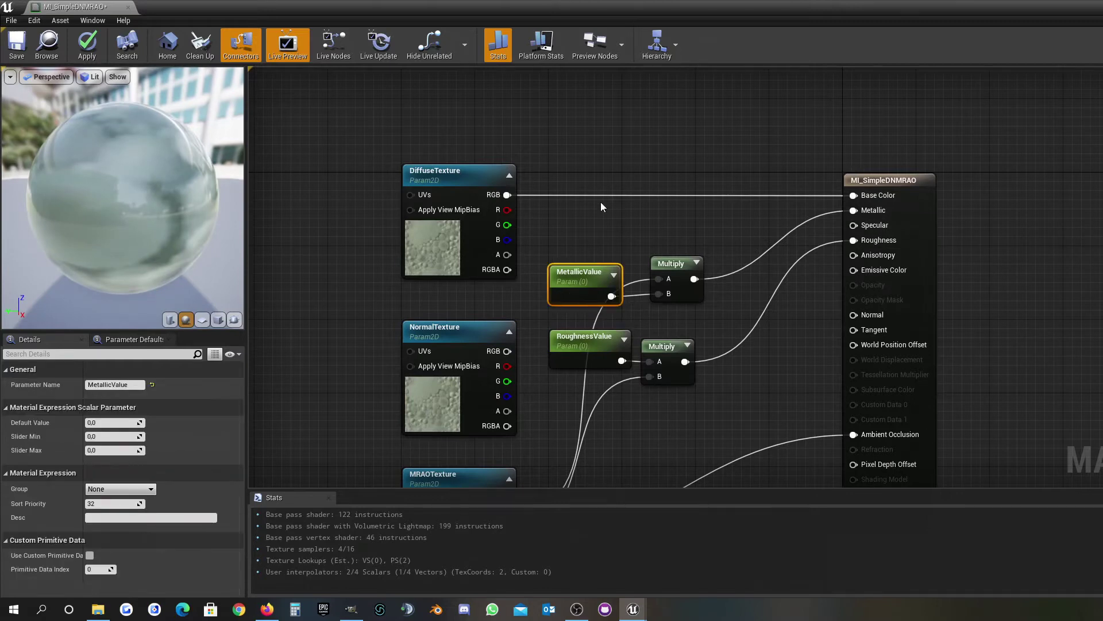
key(ctrl+v)
drag(651, 214, 587, 214)
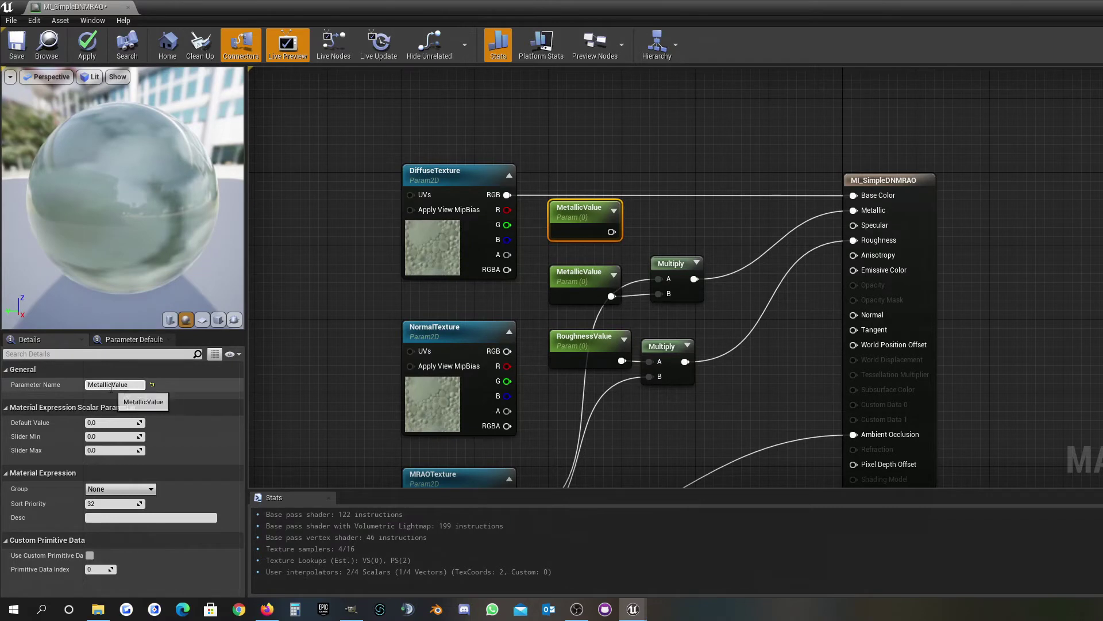
Step: Rename the new parameter copy to SpecValue and connect it to the material's Specular input
drag(112, 384, 87, 385)
text(Sp)
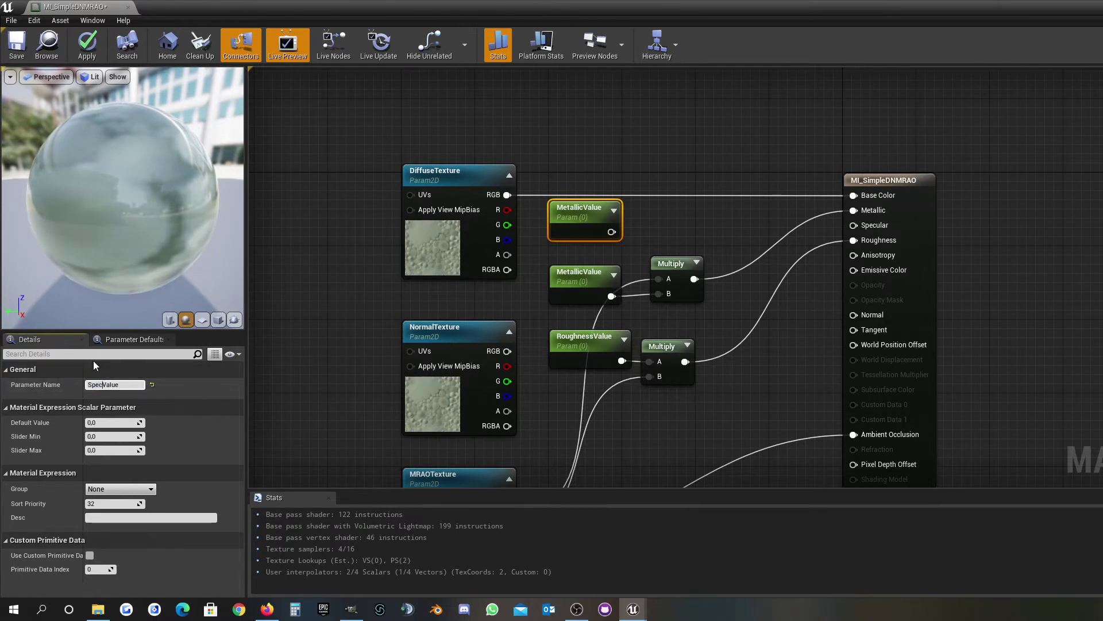
text(ec)
key(Return)
drag(601, 232, 855, 225)
click(727, 257)
Step: Connect NormalTexture's RGB output to the material's Normal input
right_drag(779, 324, 809, 228)
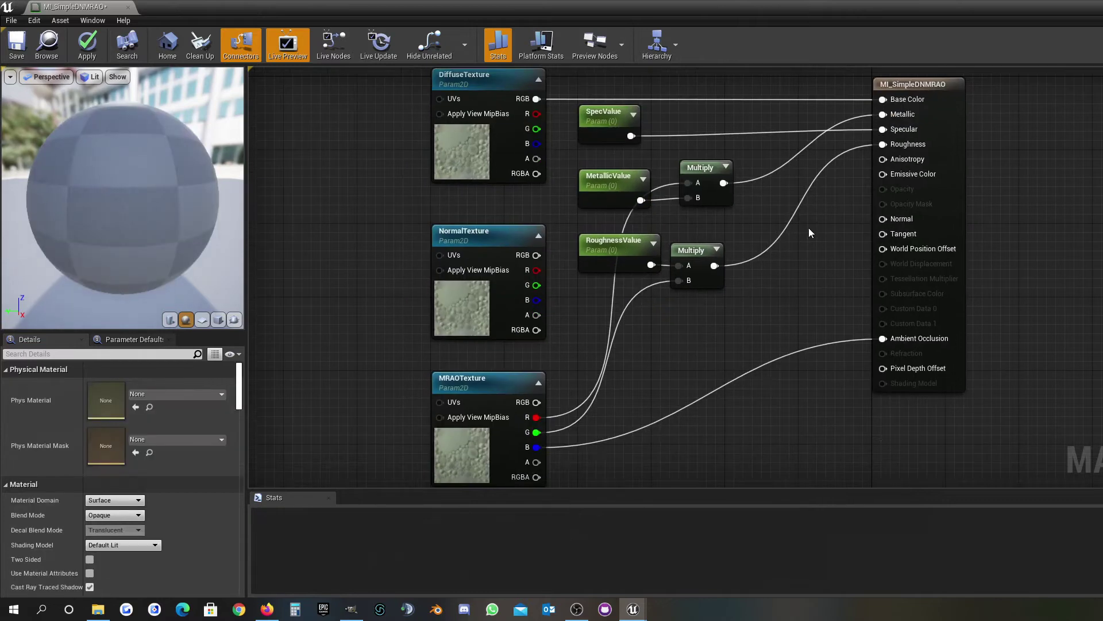
scroll(796, 235, down, 1)
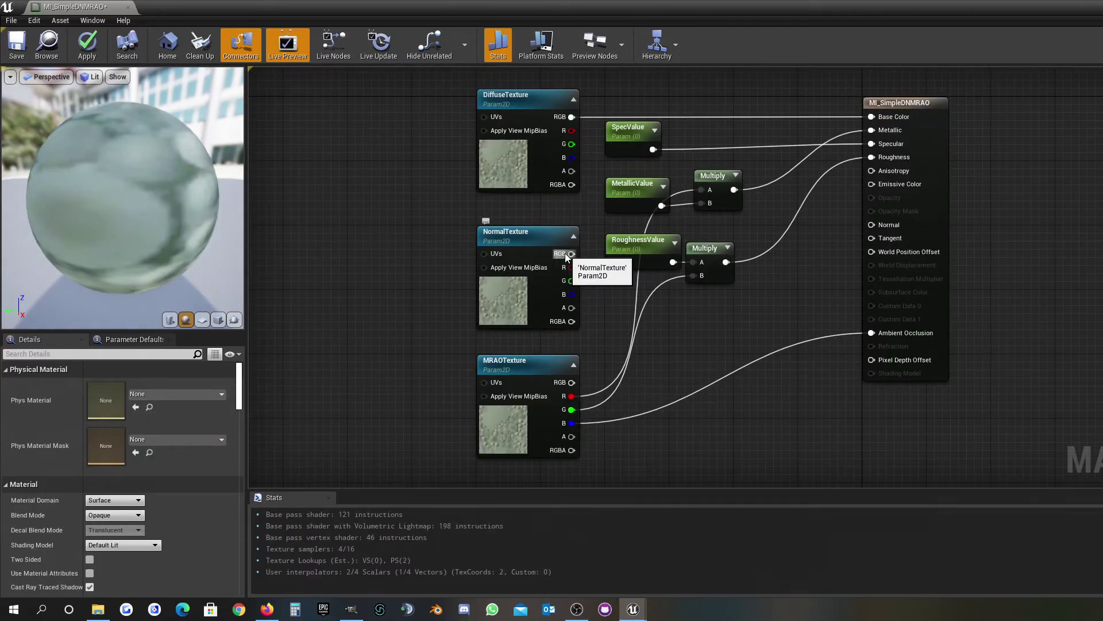
drag(572, 254, 881, 227)
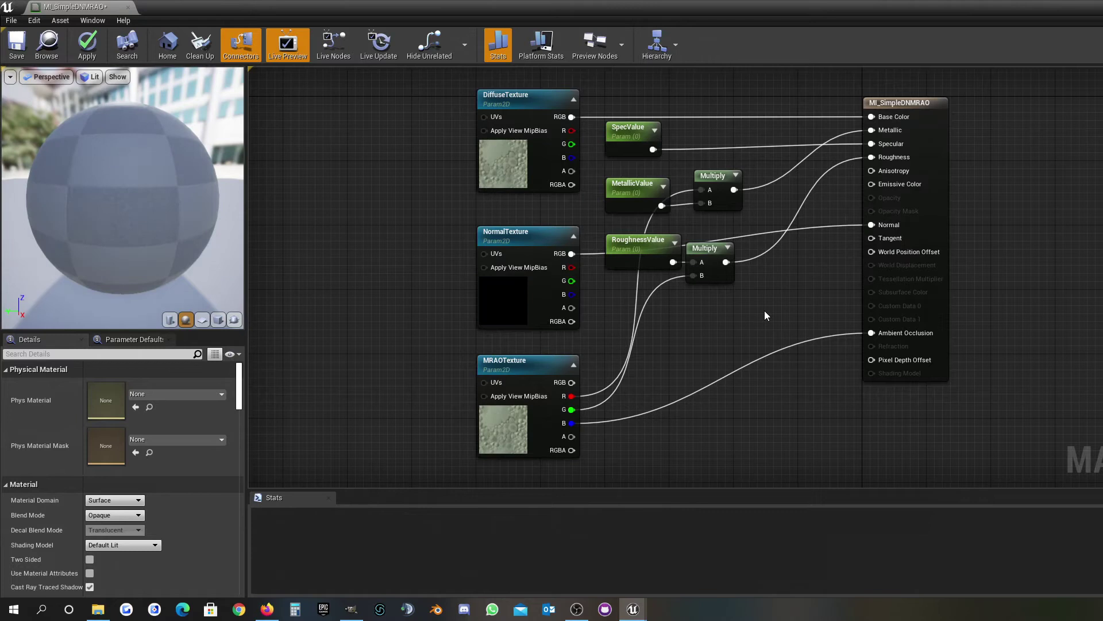
click(517, 363)
Step: Apply and save the MI_SimpleDNMRAO material and close its editor
click(87, 45)
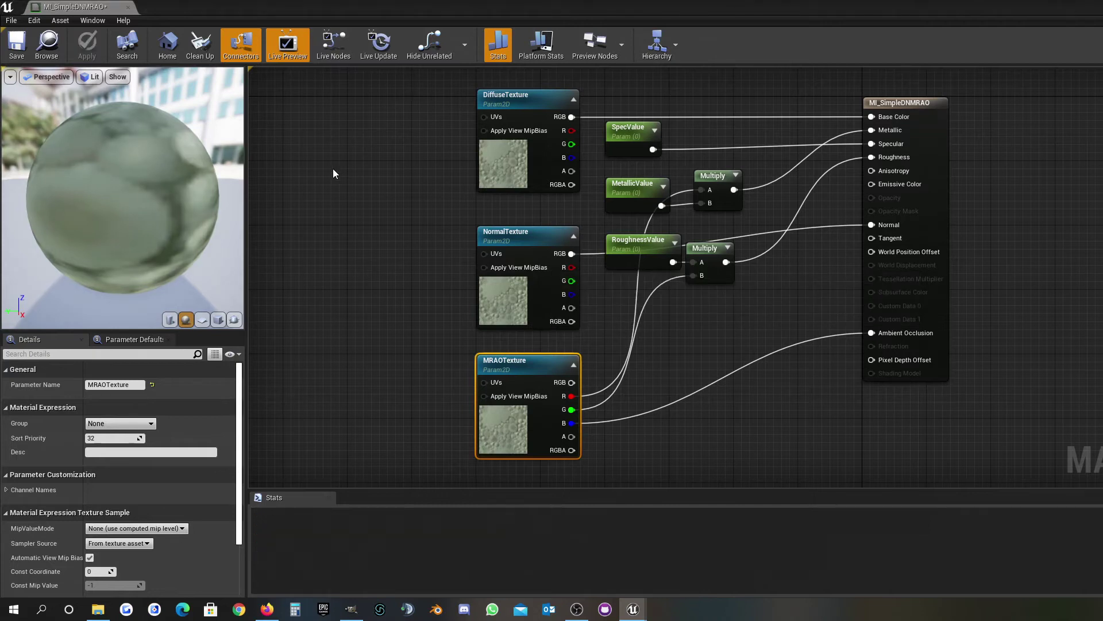
click(17, 45)
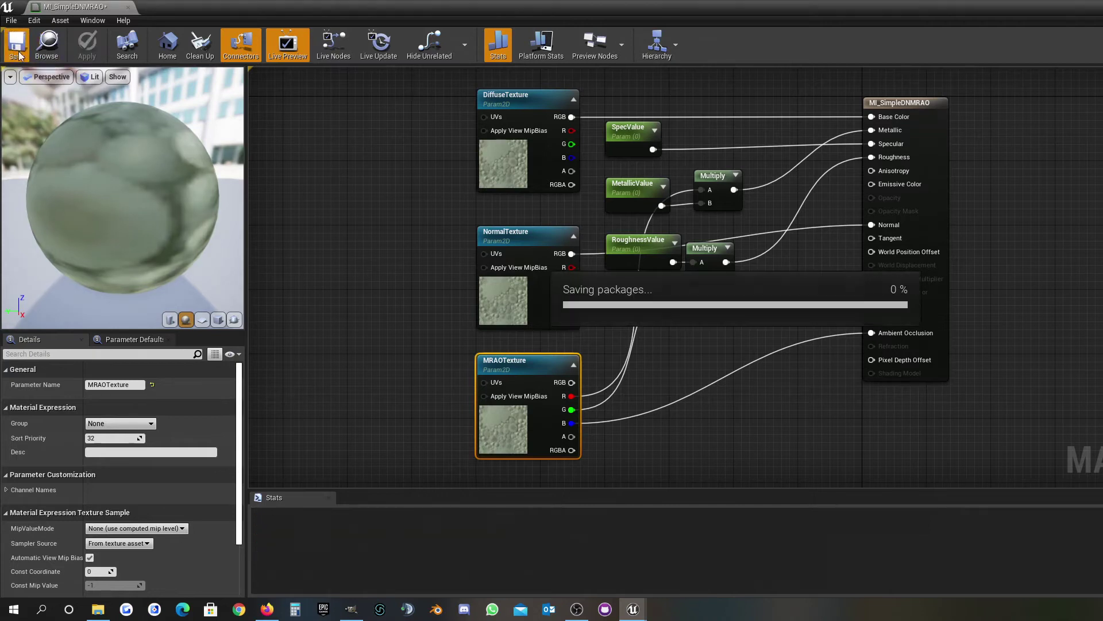
click(129, 7)
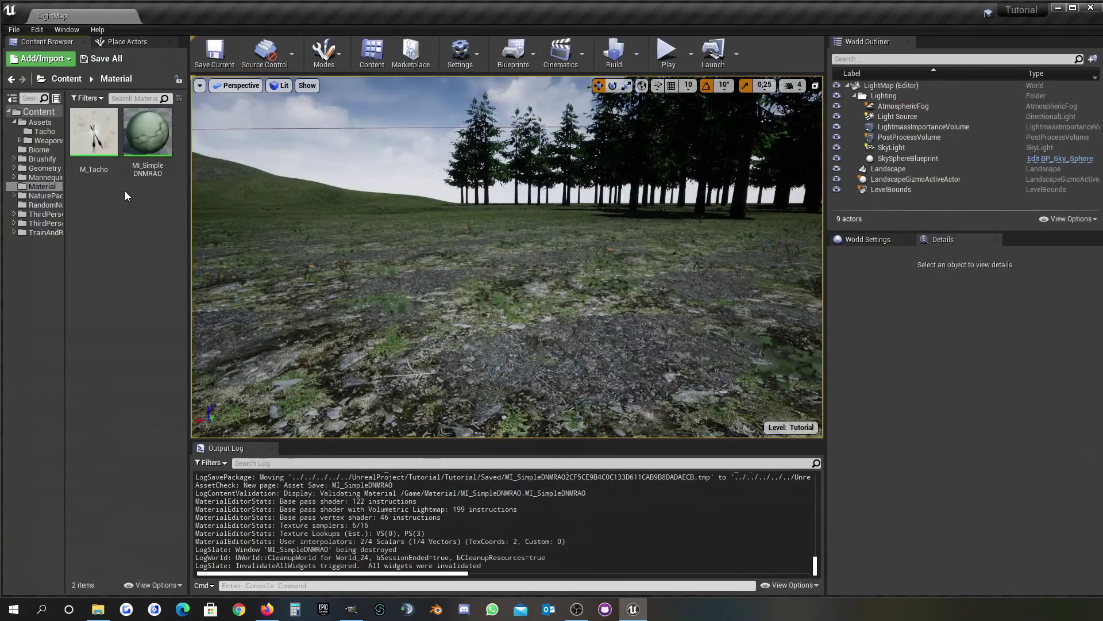
Step: Place the SM_Bayonet_01 mesh from the Assets/Weapons folder on the ground in the level
click(44, 123)
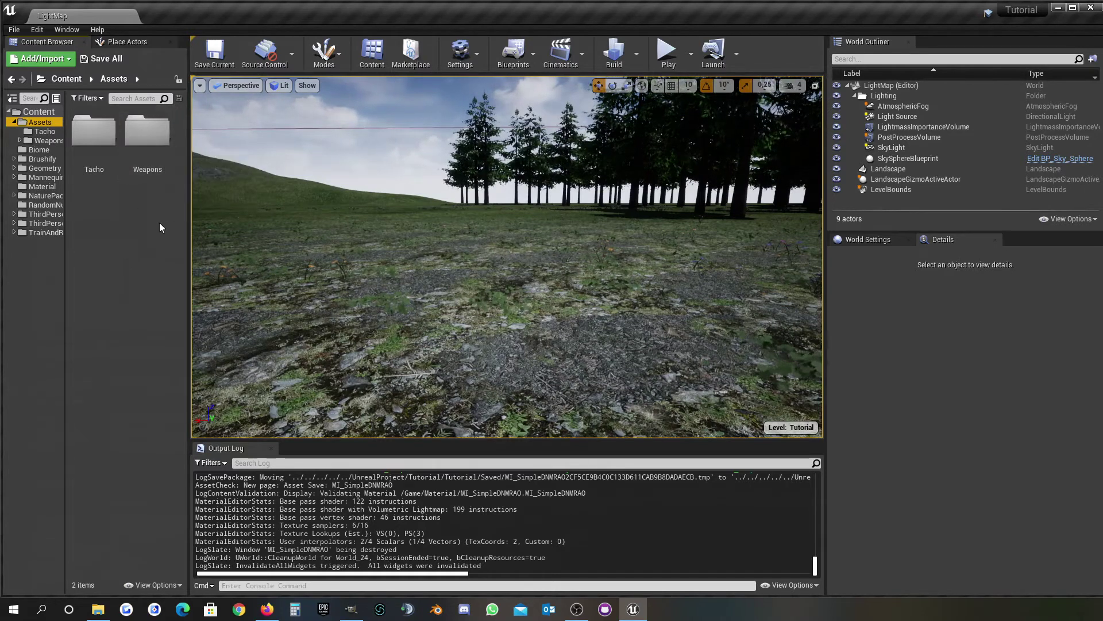
double_click(148, 131)
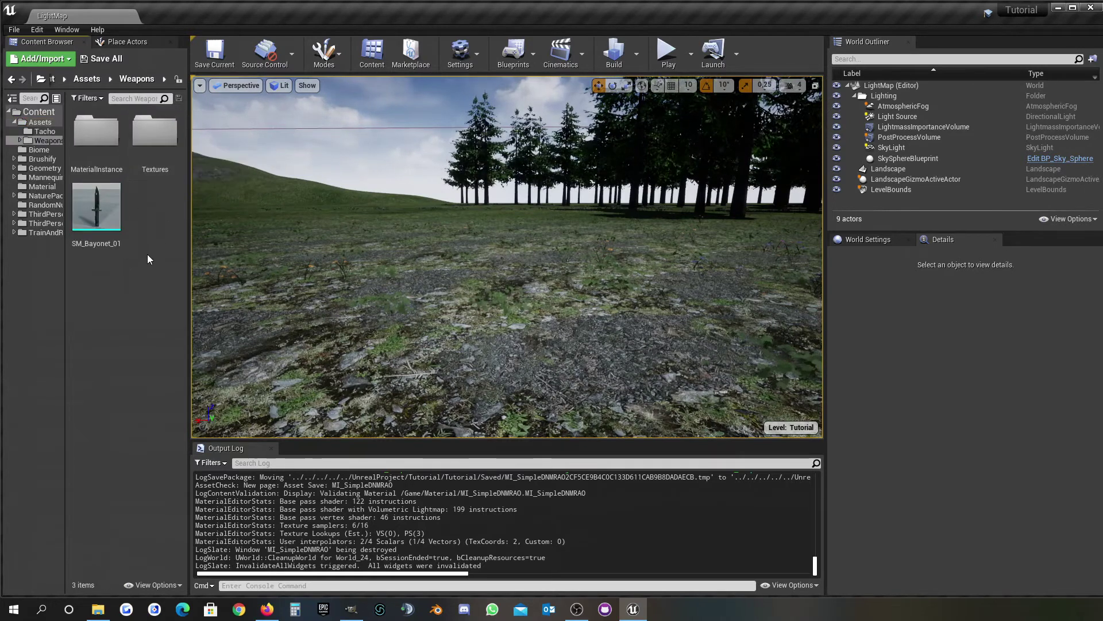
mouse_move(101, 212)
drag(101, 212, 485, 230)
key(w)
right_drag(485, 230, 482, 252)
key(w)
click(682, 324)
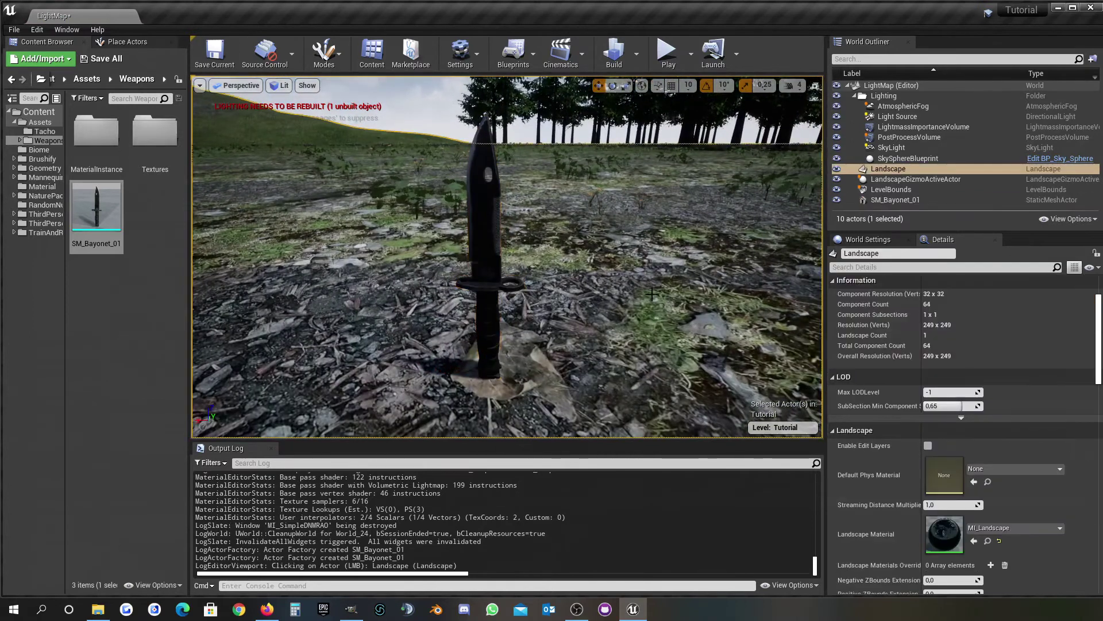
Step: Select the placed bayonet and open the material baking options for its material
click(485, 242)
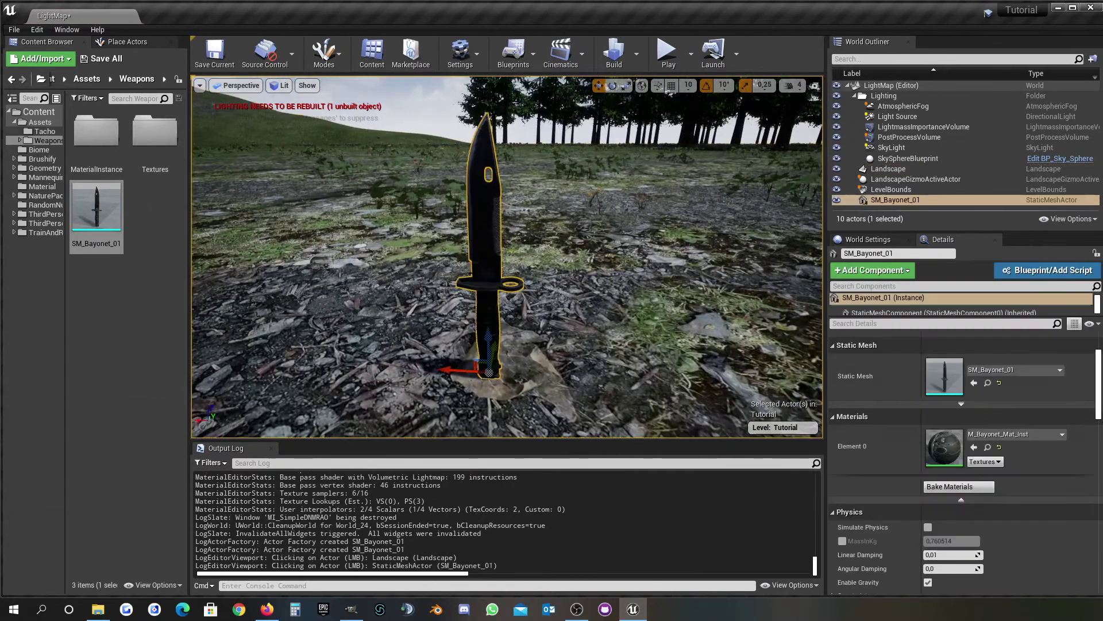
click(962, 481)
click(963, 500)
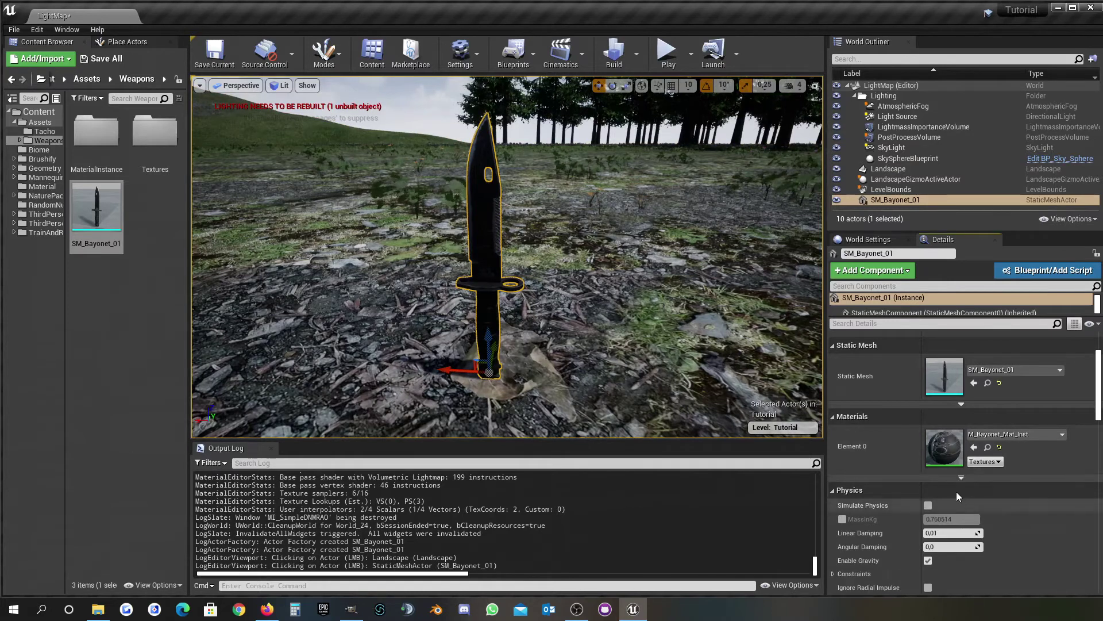
click(963, 478)
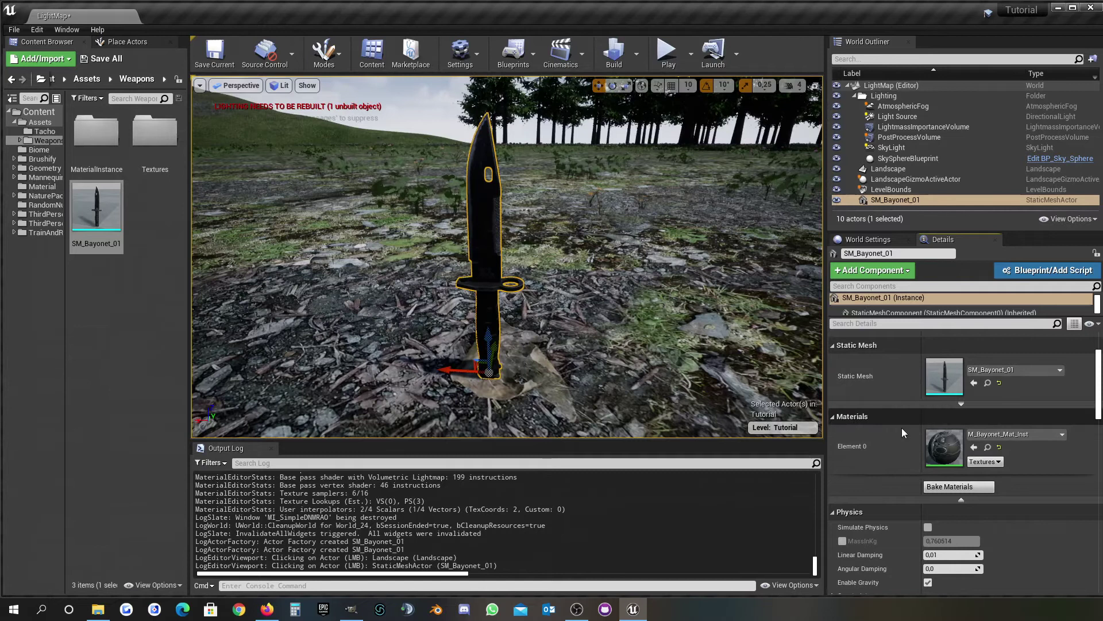
click(954, 485)
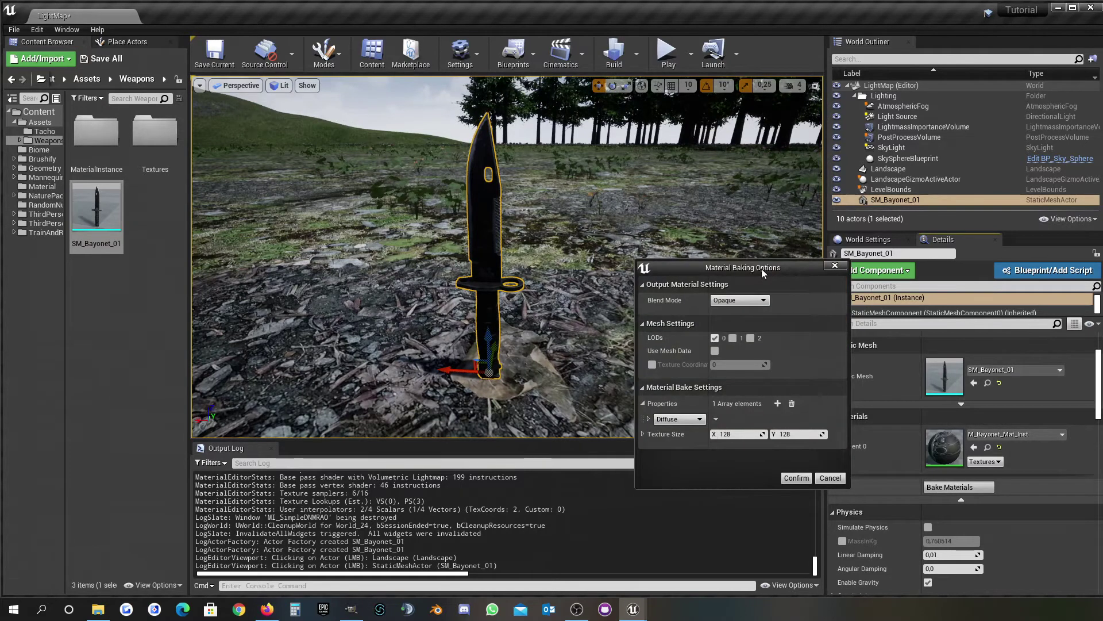
drag(761, 268, 613, 185)
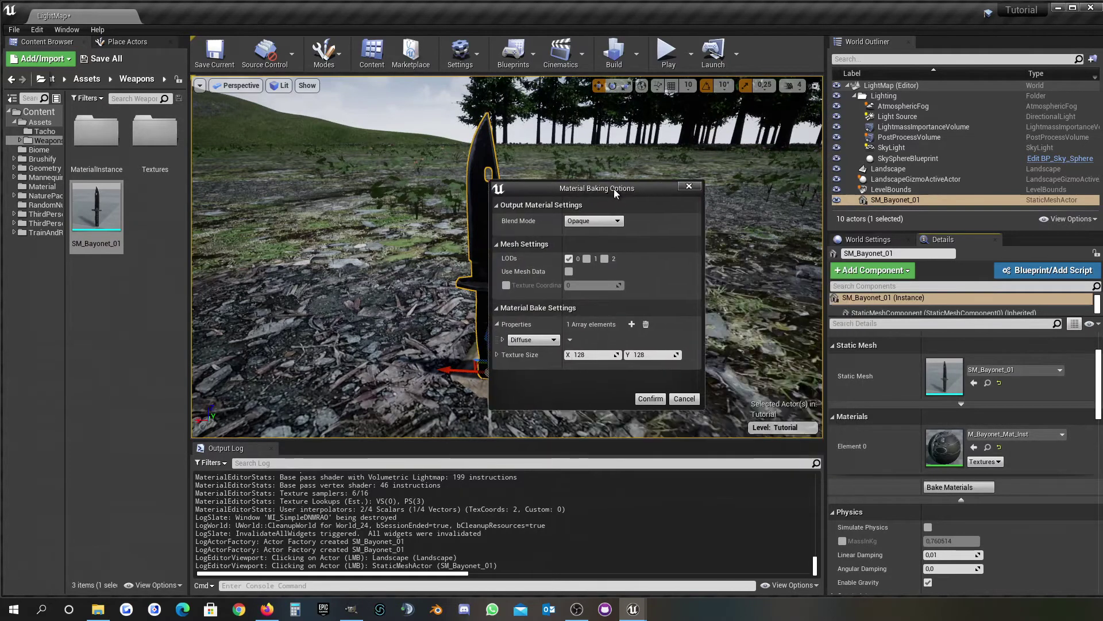
Step: Add four more property entries to the material bake settings below Diffuse
click(629, 321)
click(629, 321)
click(629, 322)
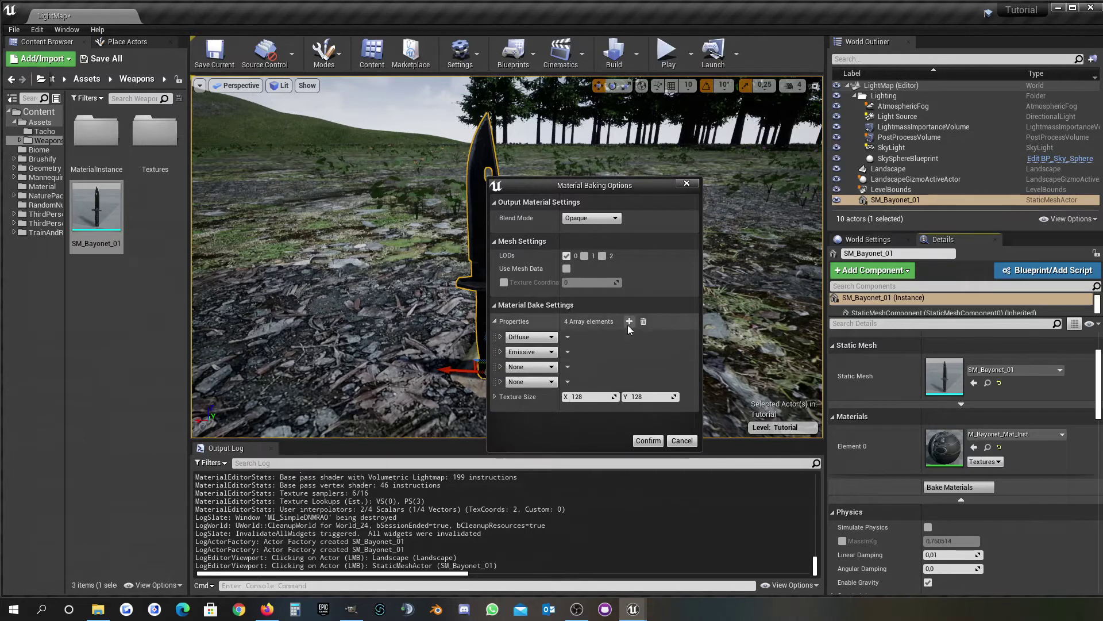
click(629, 321)
drag(618, 188, 620, 133)
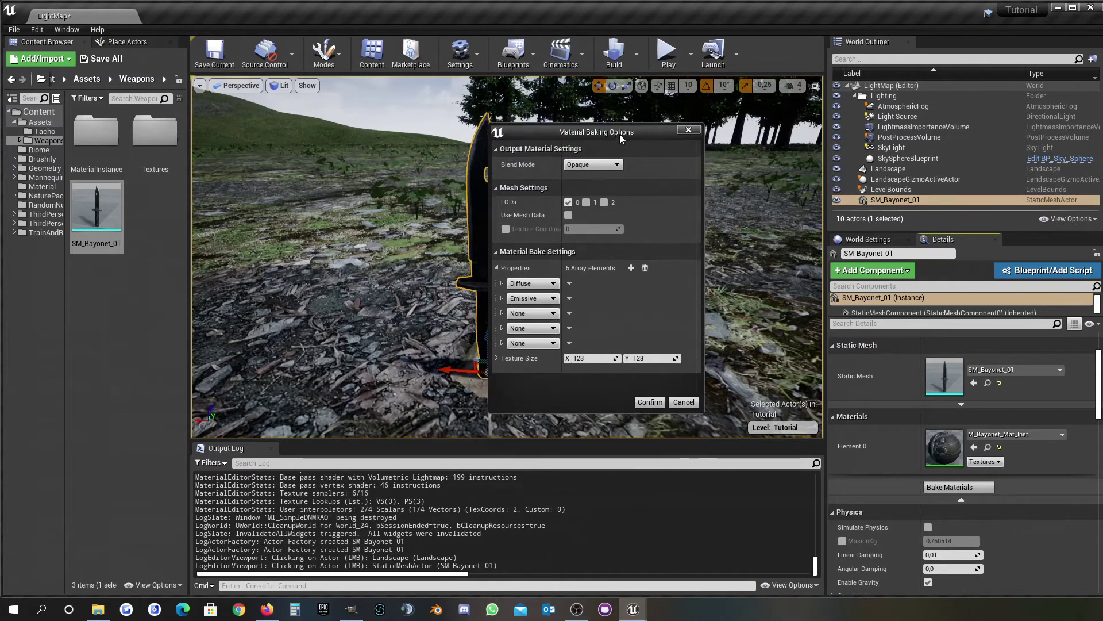
Step: Set the four added bake properties to Normal, Metallic, Roughness and Ambient Occlusion, in that order
click(532, 298)
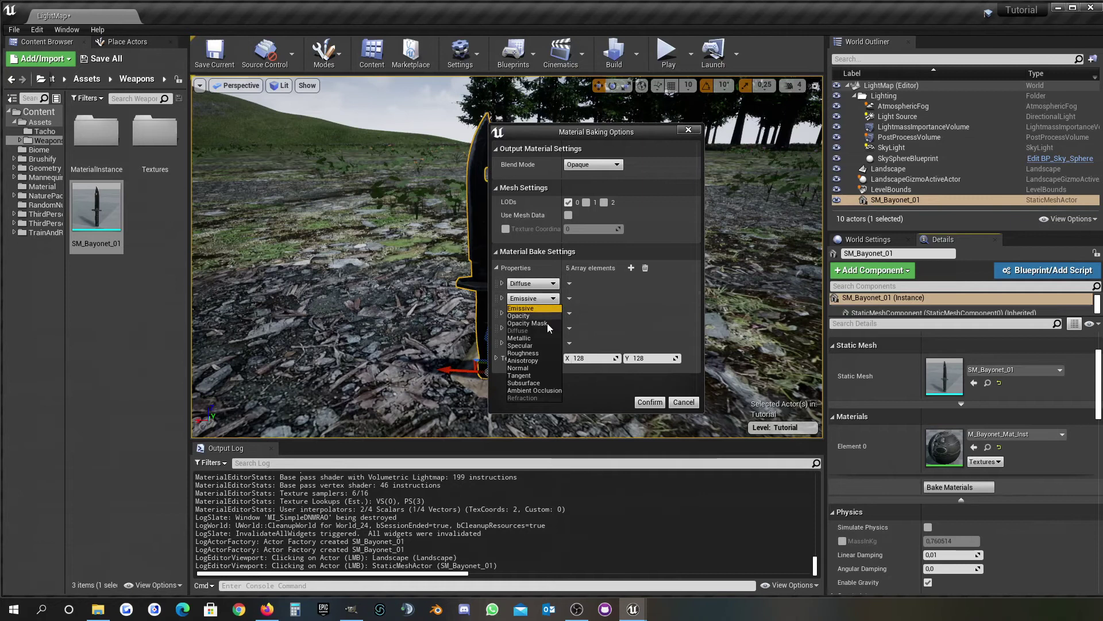
click(533, 368)
click(525, 314)
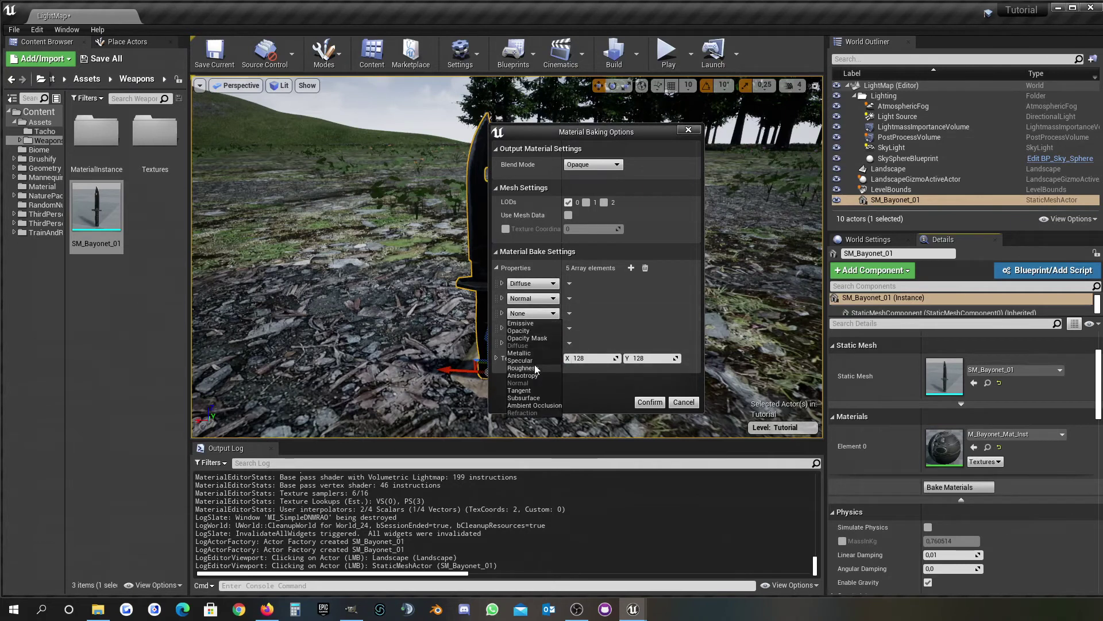
click(520, 353)
click(526, 328)
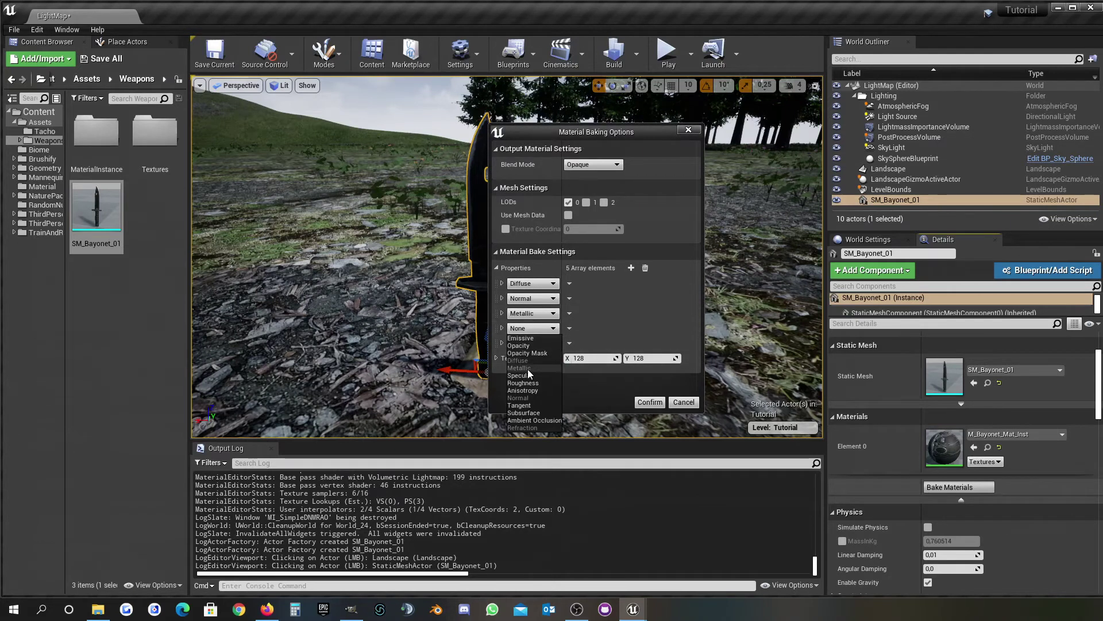
click(527, 382)
click(532, 342)
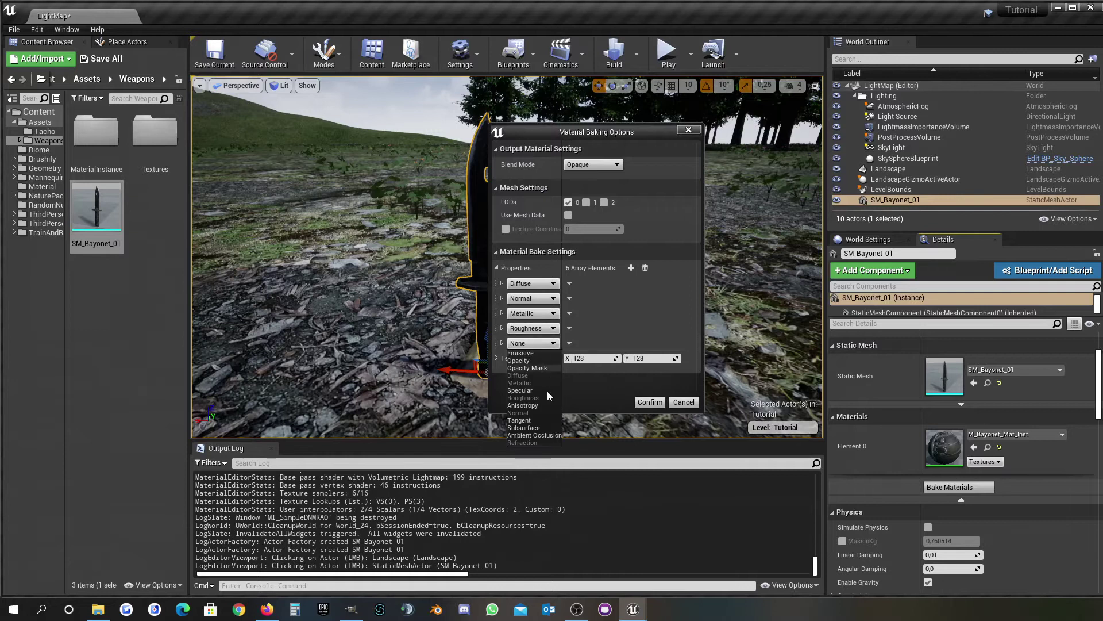
click(533, 434)
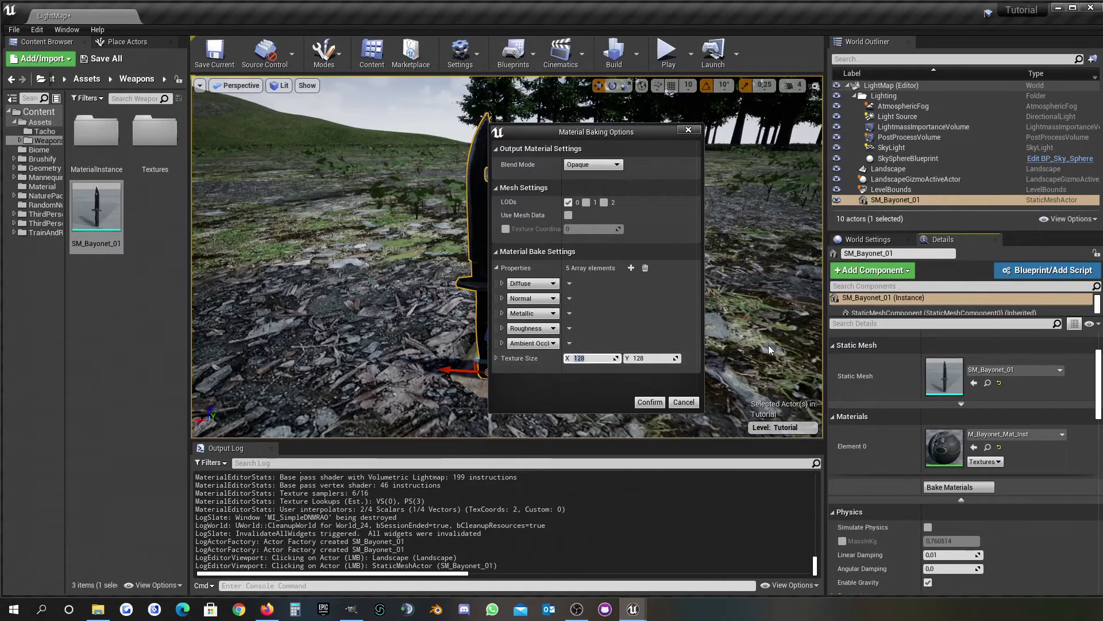
Step: Set the bake texture size to 1024 by 1024 and run the material bake
text(1024)
key(Tab)
text(1024)
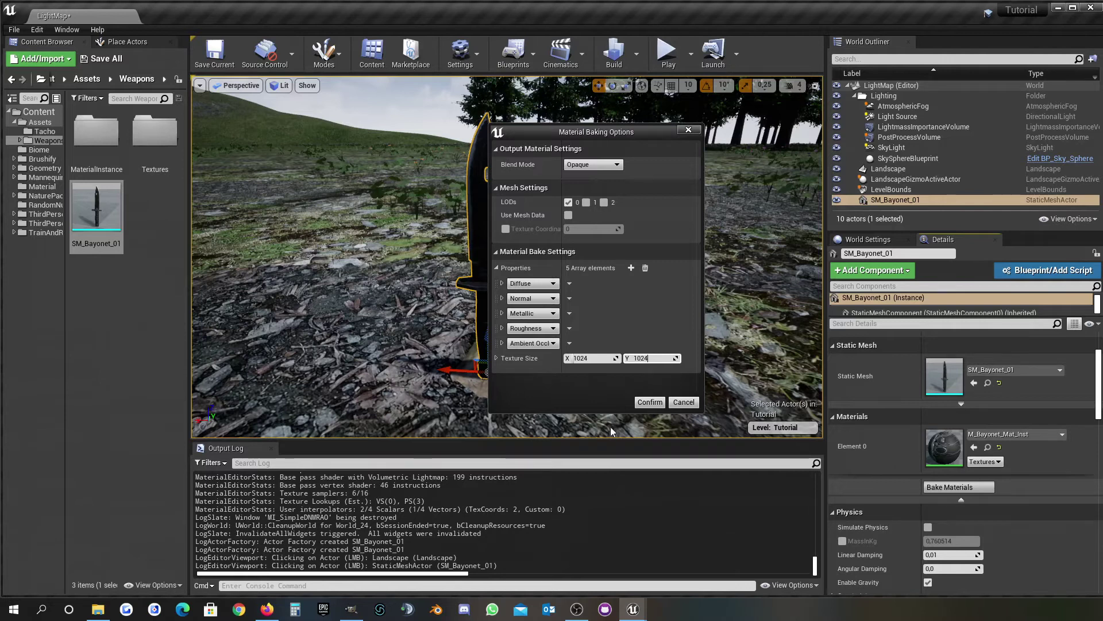
click(645, 402)
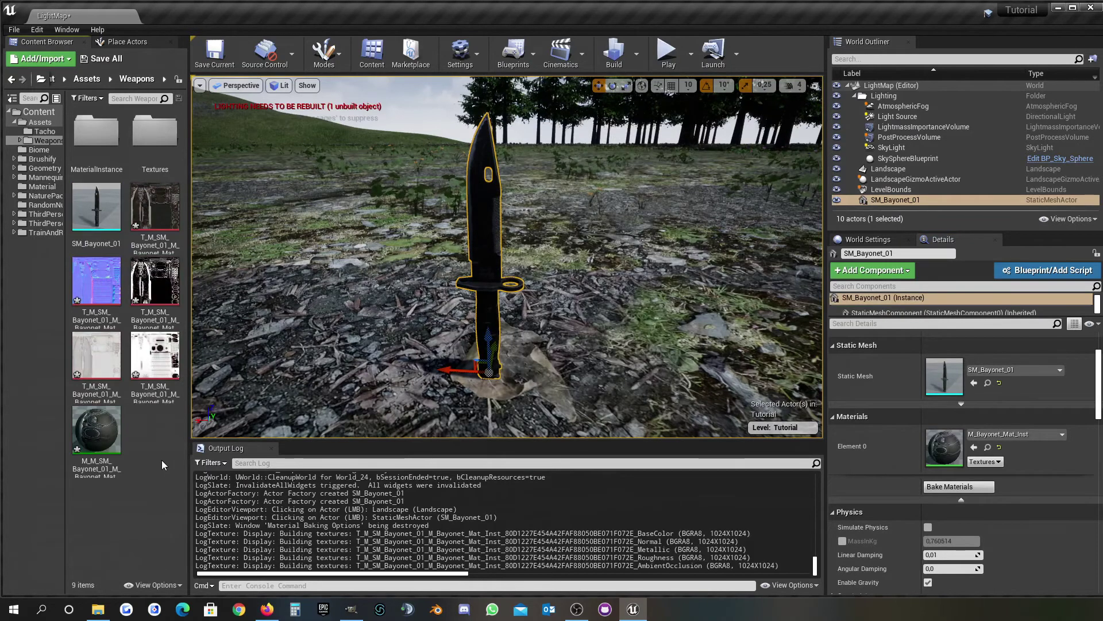
Step: Rename the baked base color texture to T_Bayonet_D and the baked normal texture to T_Bayonet_N, saving both
click(147, 226)
key(F2)
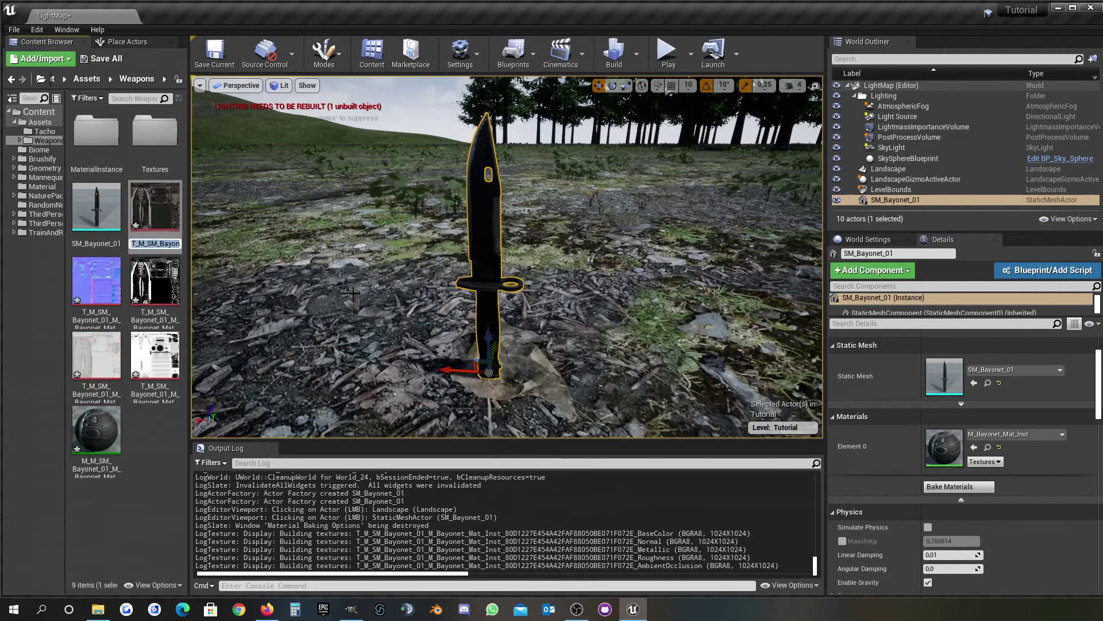
text(T_Bayn)
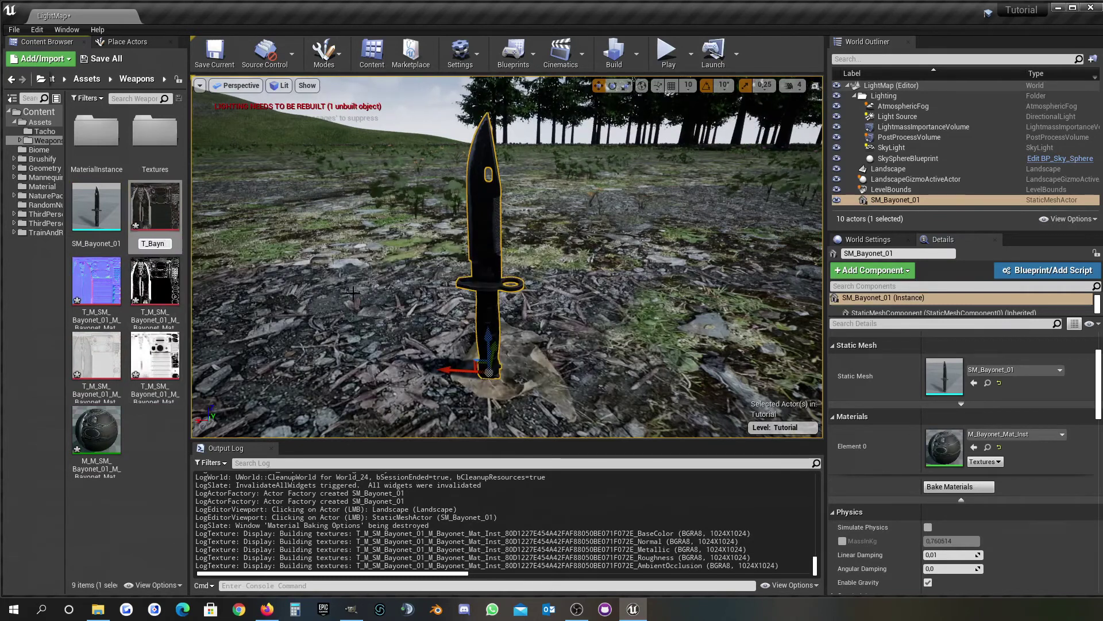
key(BackSpace)
text(onet_D)
key(Return)
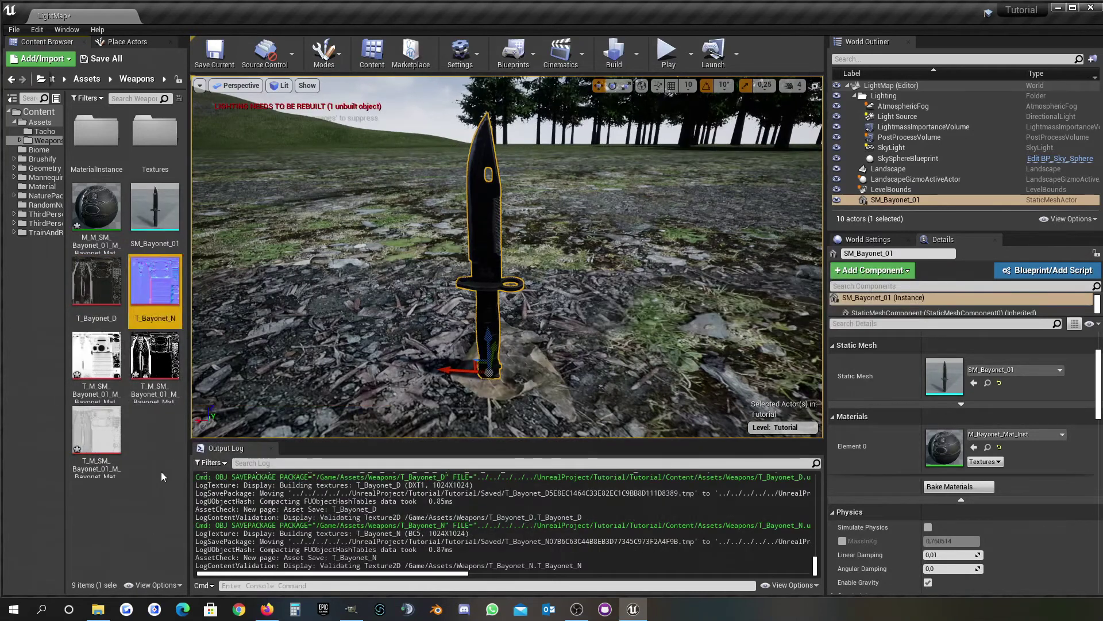
click(161, 471)
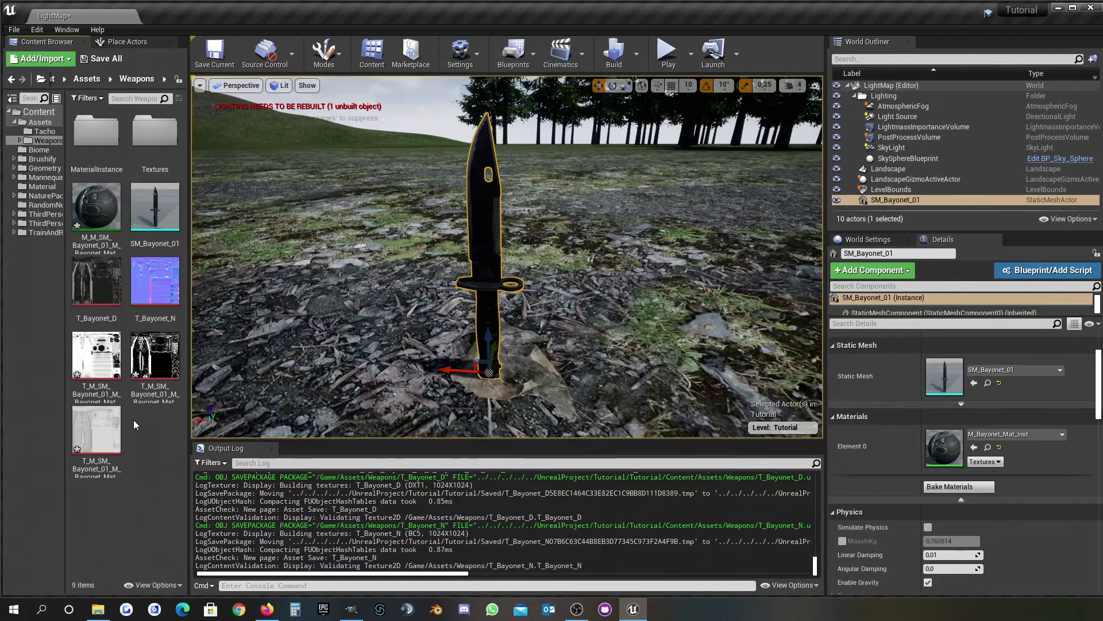
Step: Export the baked ambient occlusion, metallic and roughness textures to the Desktop as Targa files under their suggested names
click(80, 373)
ctrl+click(143, 369)
ctrl+click(97, 434)
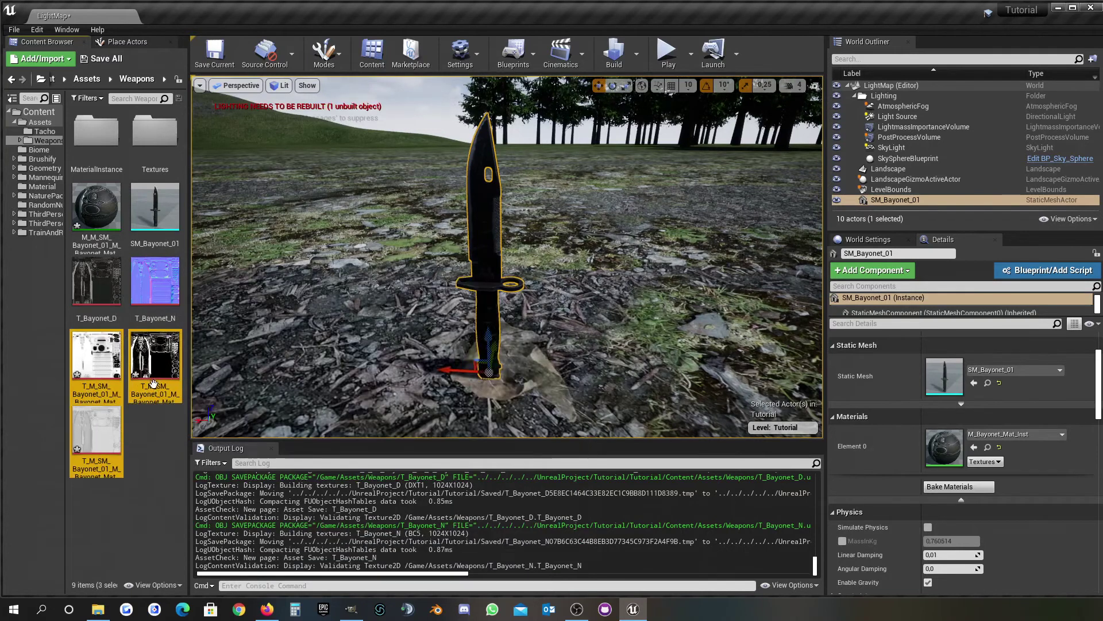
right_click(154, 358)
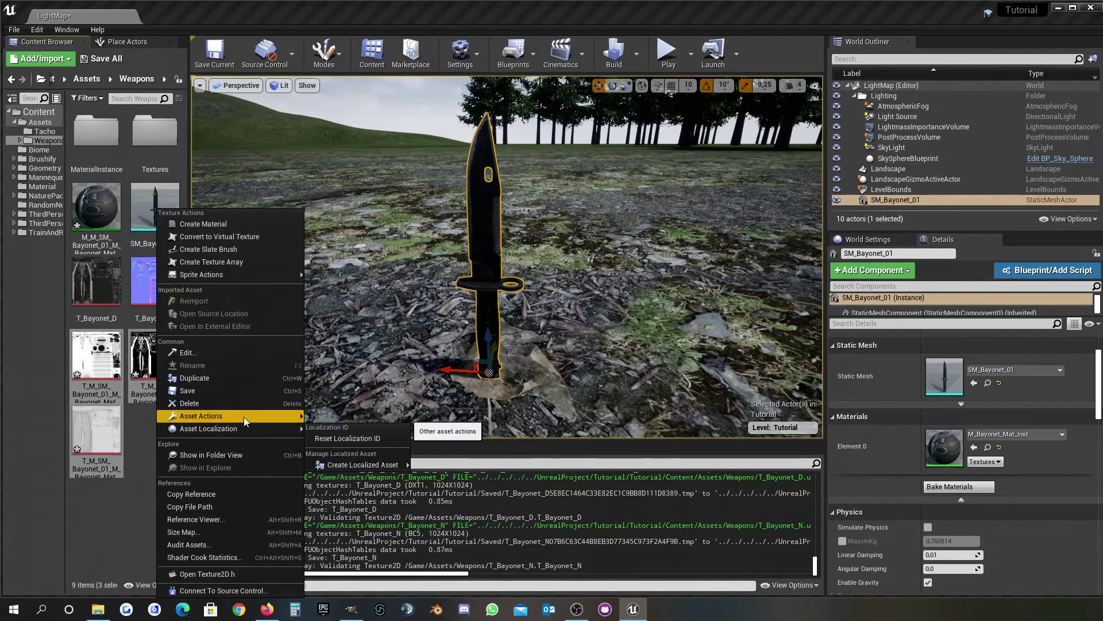
mouse_move(244, 417)
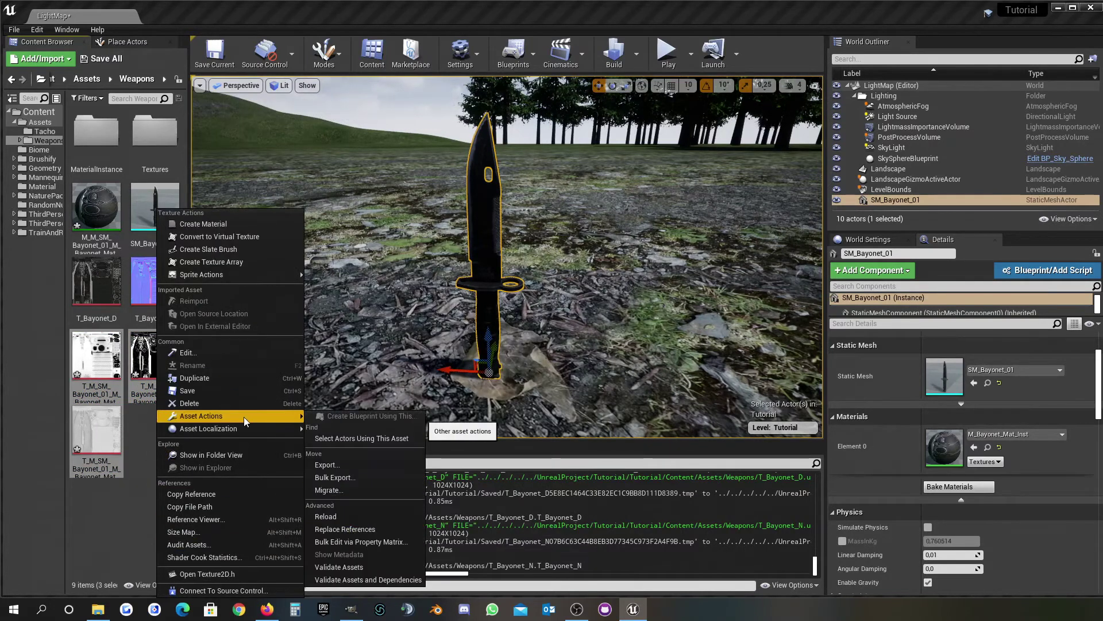
click(337, 464)
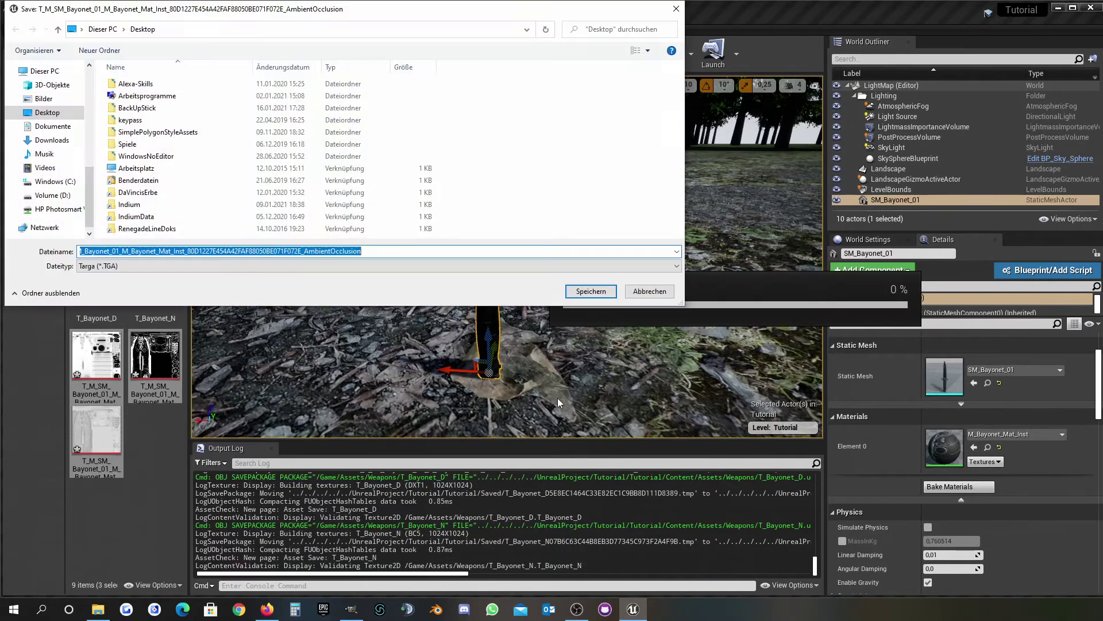
click(592, 292)
click(594, 291)
click(594, 290)
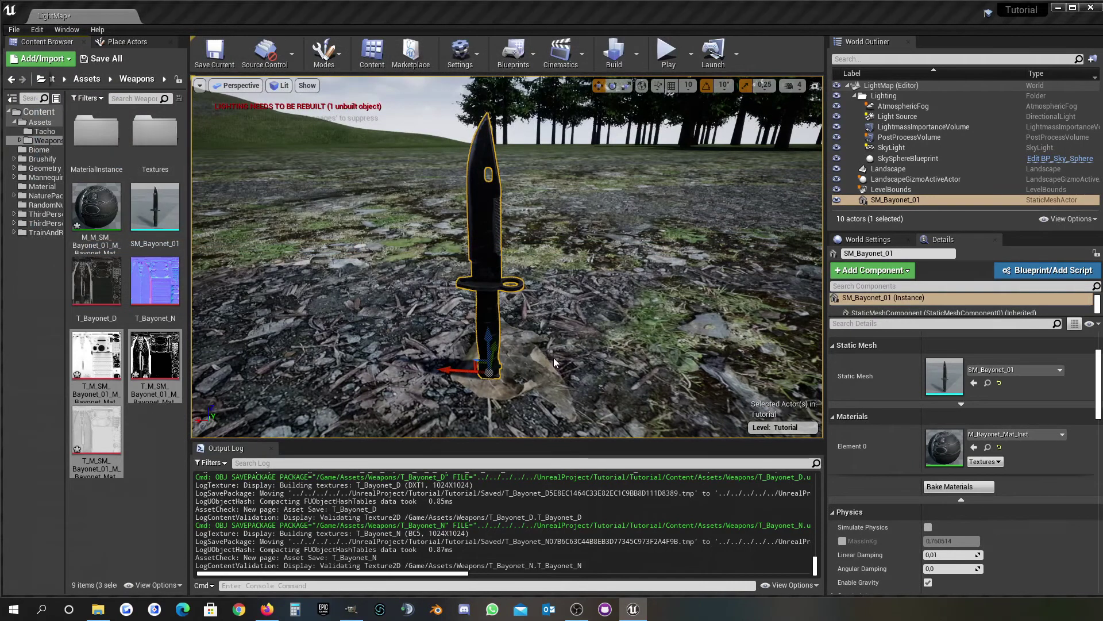
Step: Switch to GIMP, open the exported ambient occlusion texture and add the metallic and roughness textures as layers
click(352, 609)
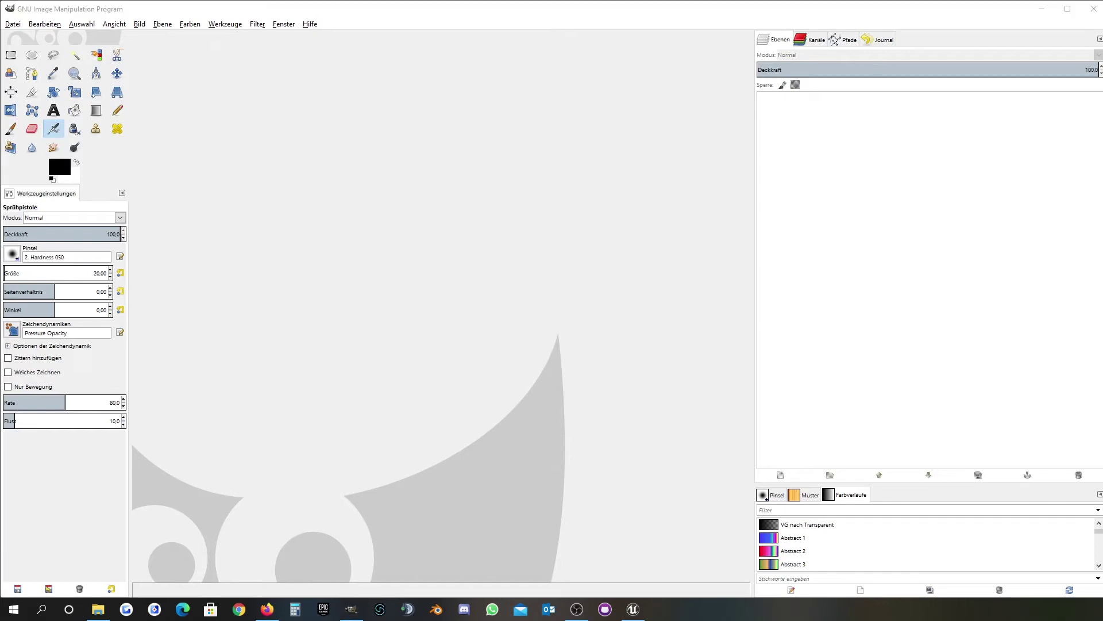
drag(458, 297, 460, 298)
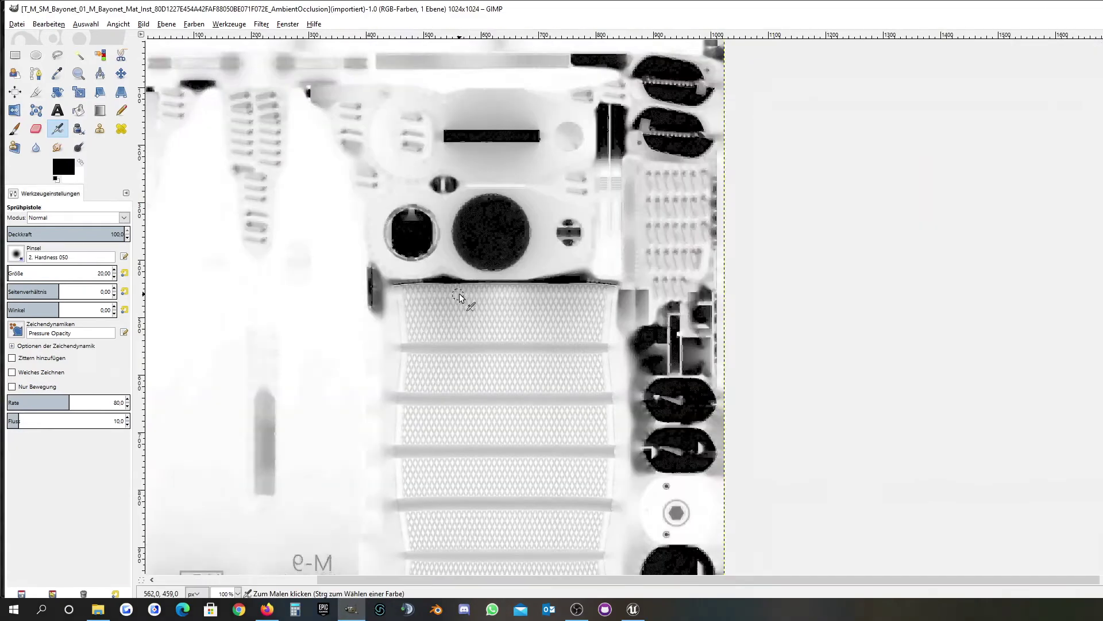
click(121, 73)
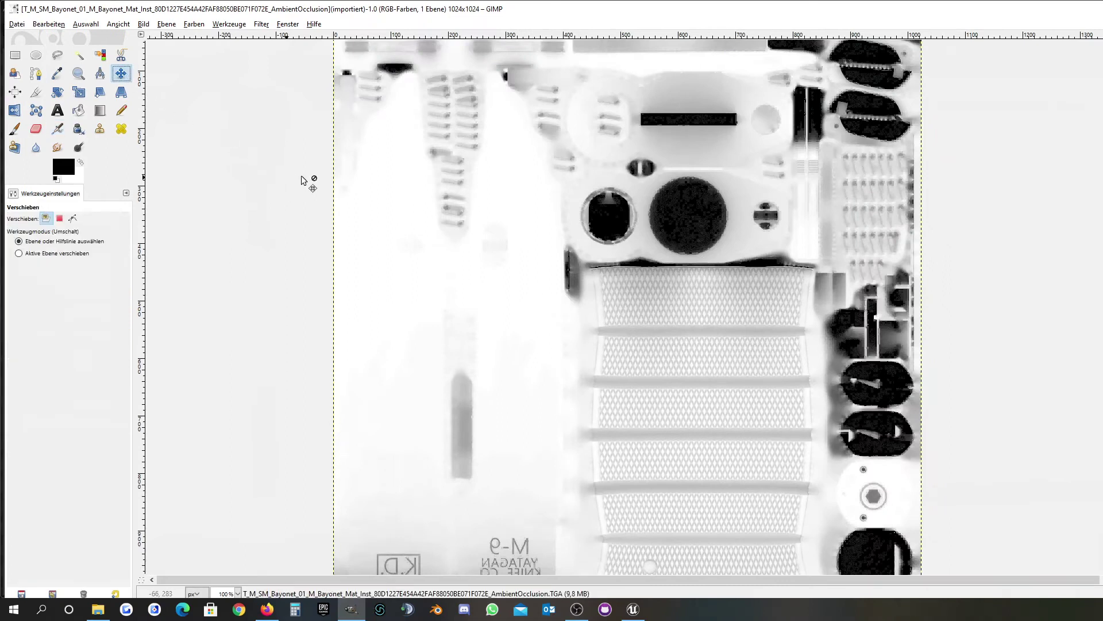
ctrl+scroll(320, 179, down, 1)
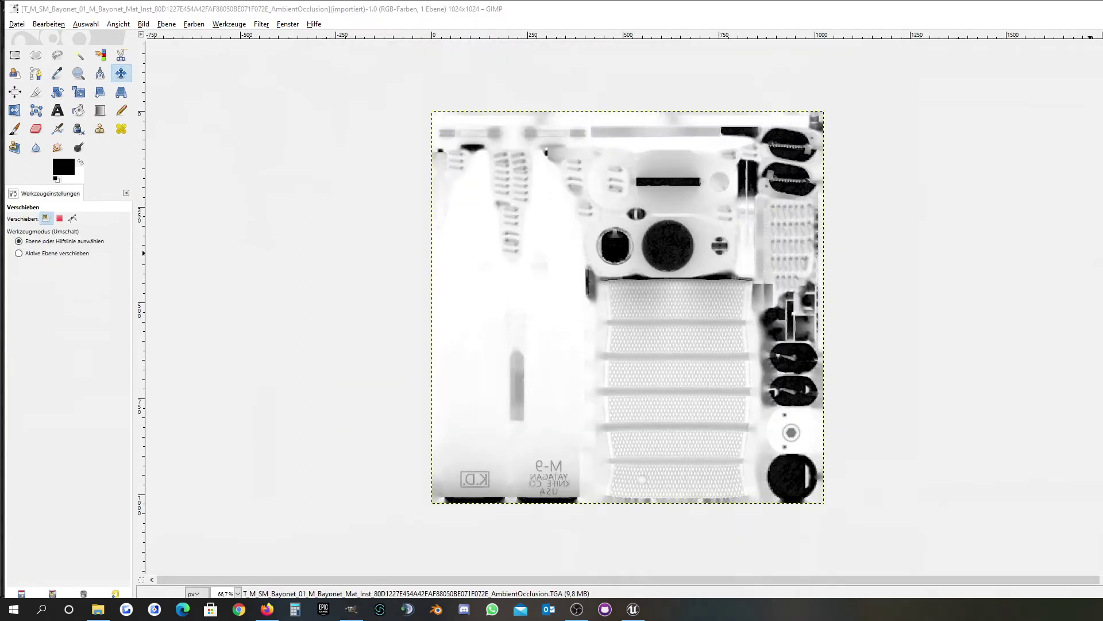
drag(922, 360, 781, 269)
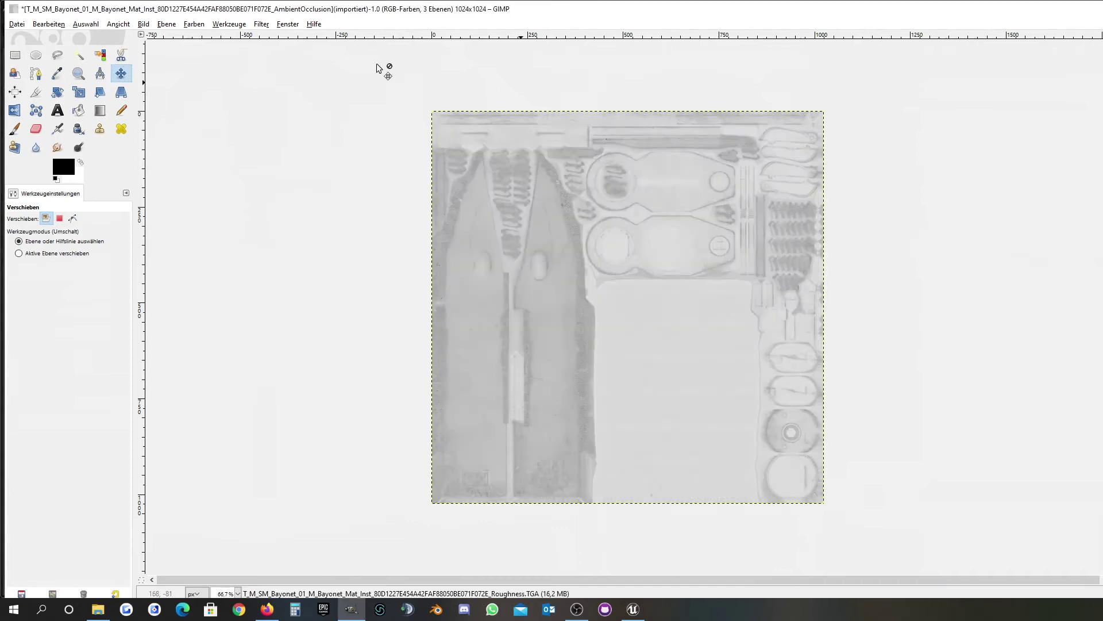
Step: Convert the three-layer image to grayscale mode
click(143, 25)
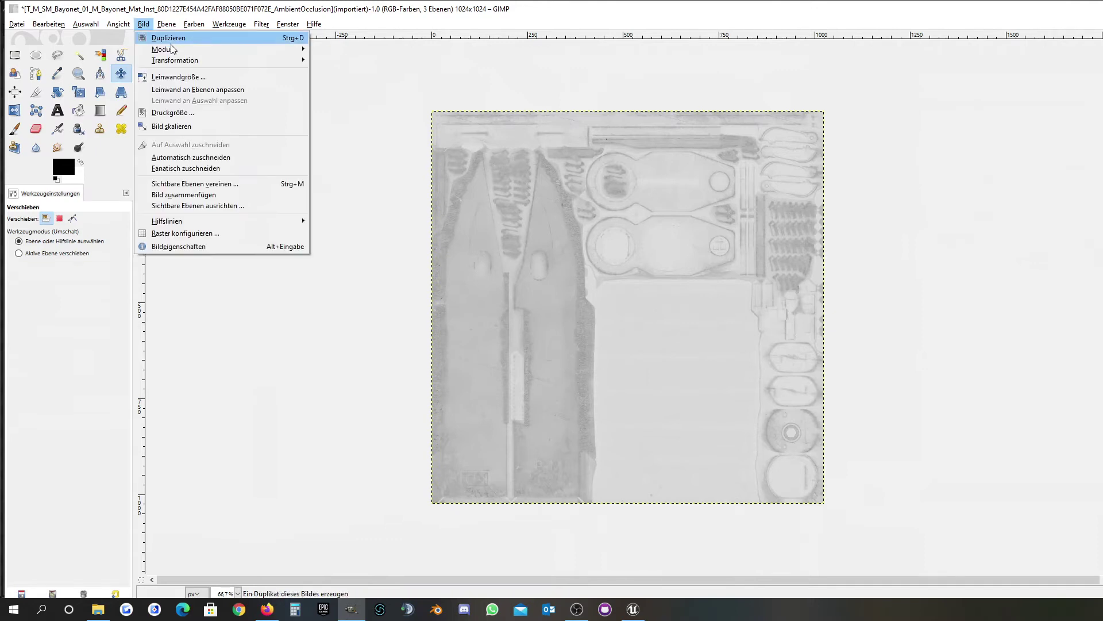
mouse_move(175, 49)
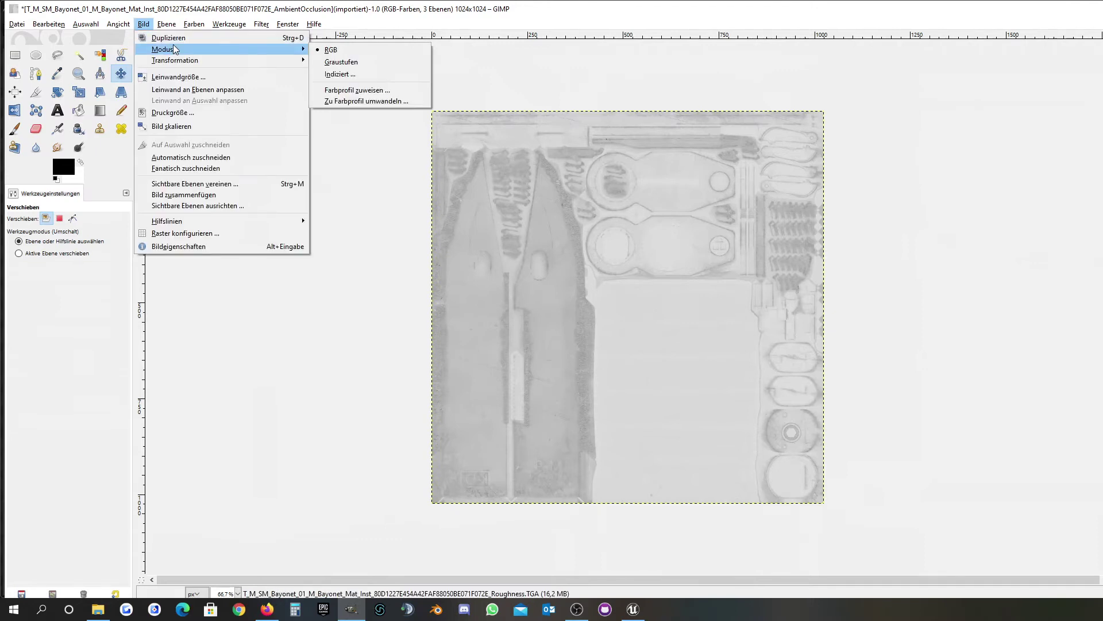
click(357, 63)
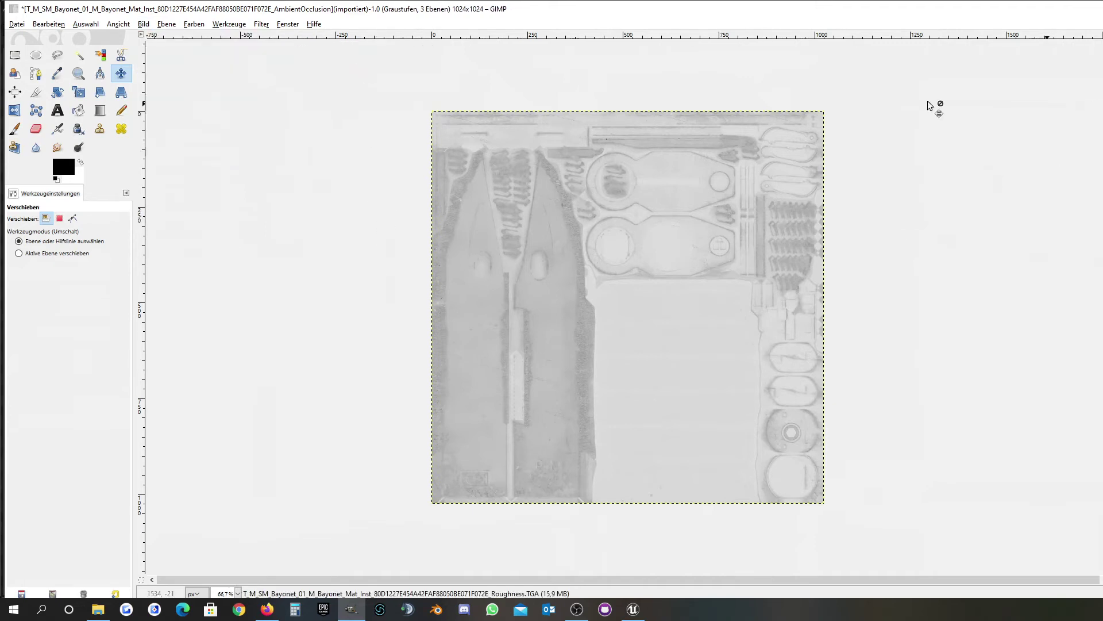
Step: Compose the layers into an RGB image with Metallic as red, Roughness as green and Ambient Occlusion as blue
click(194, 24)
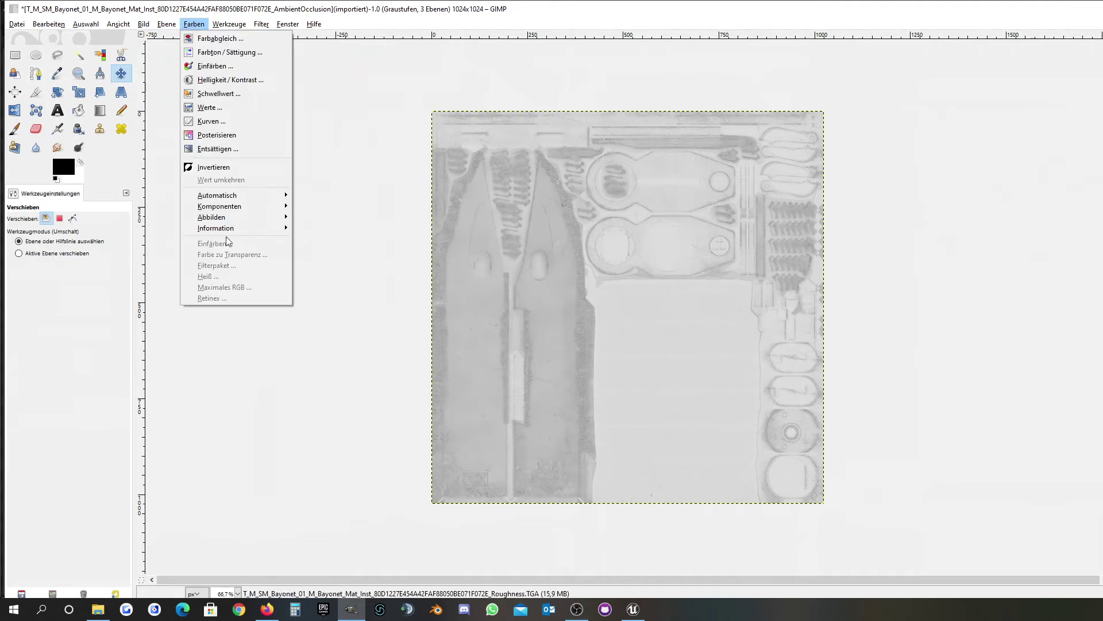
mouse_move(246, 211)
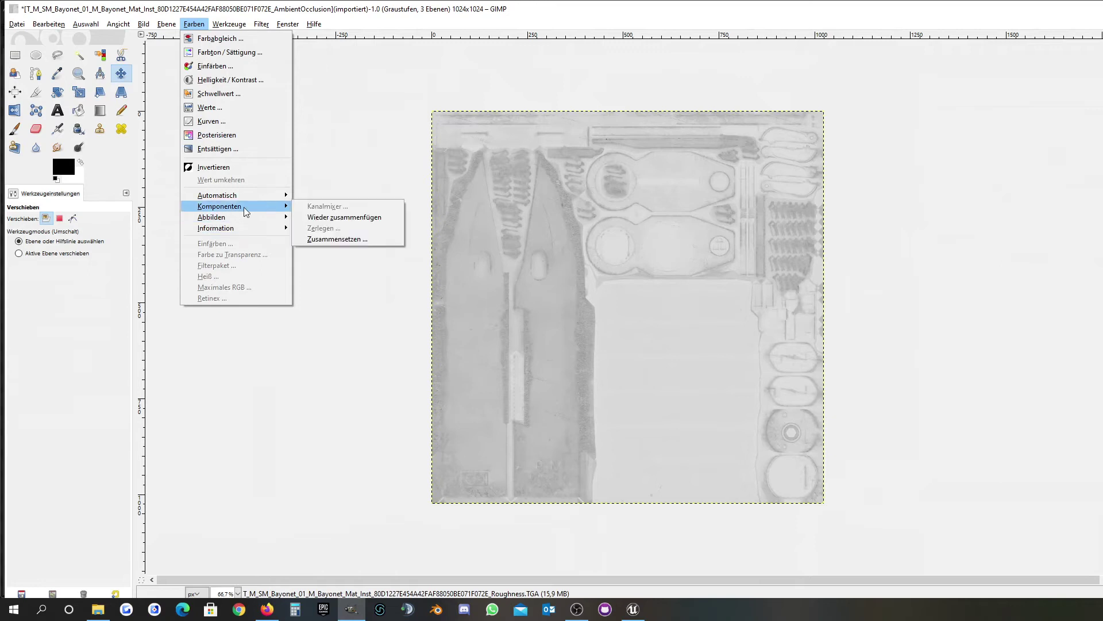
click(345, 239)
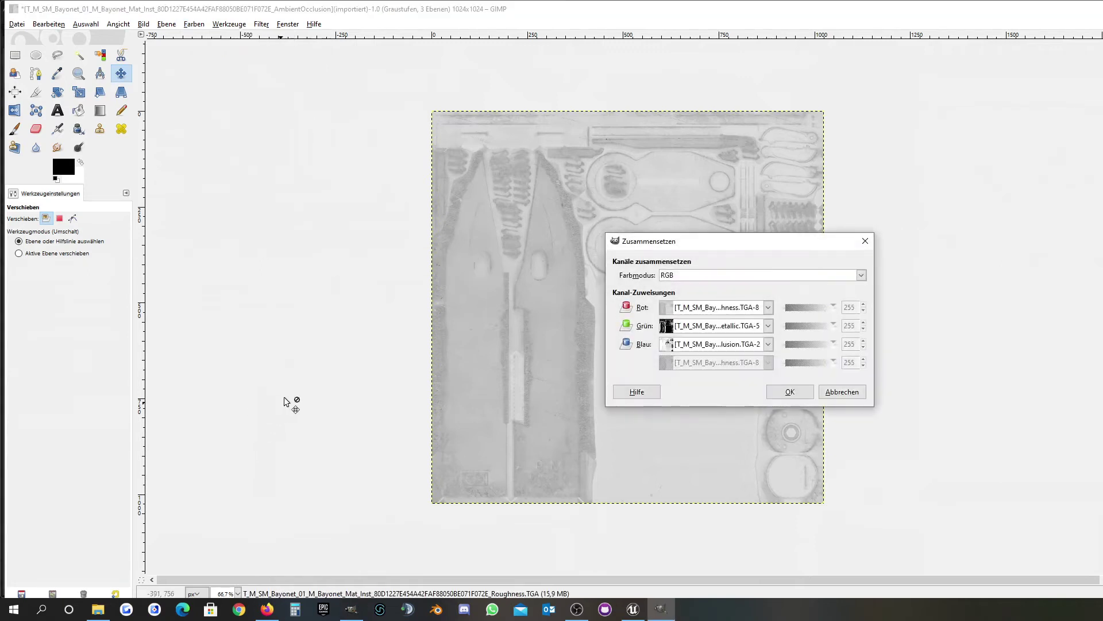
drag(717, 234, 630, 195)
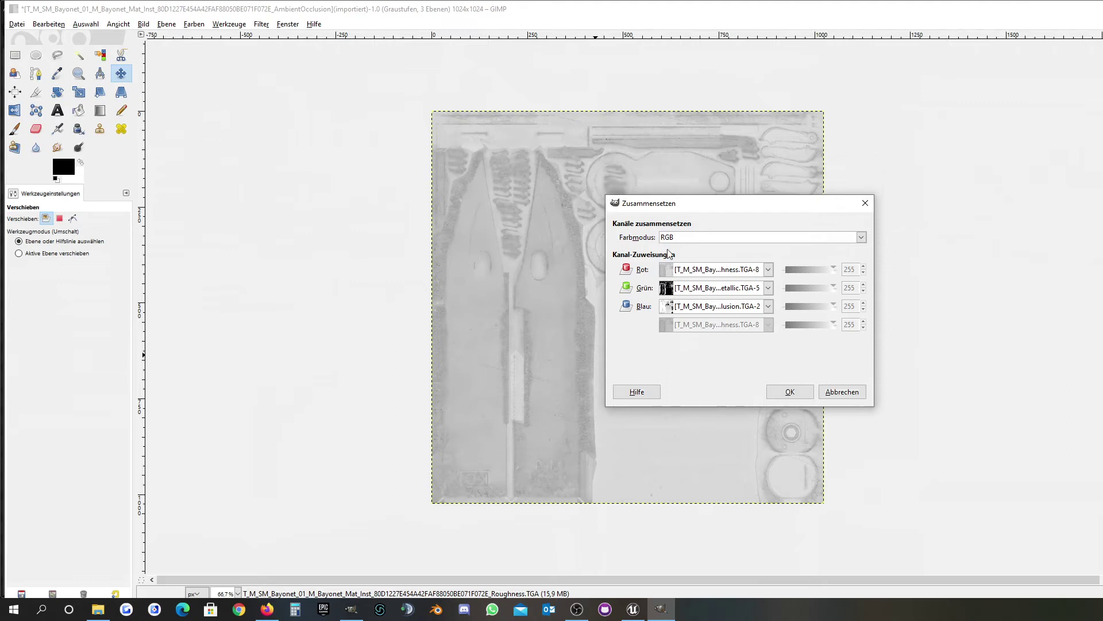
click(762, 270)
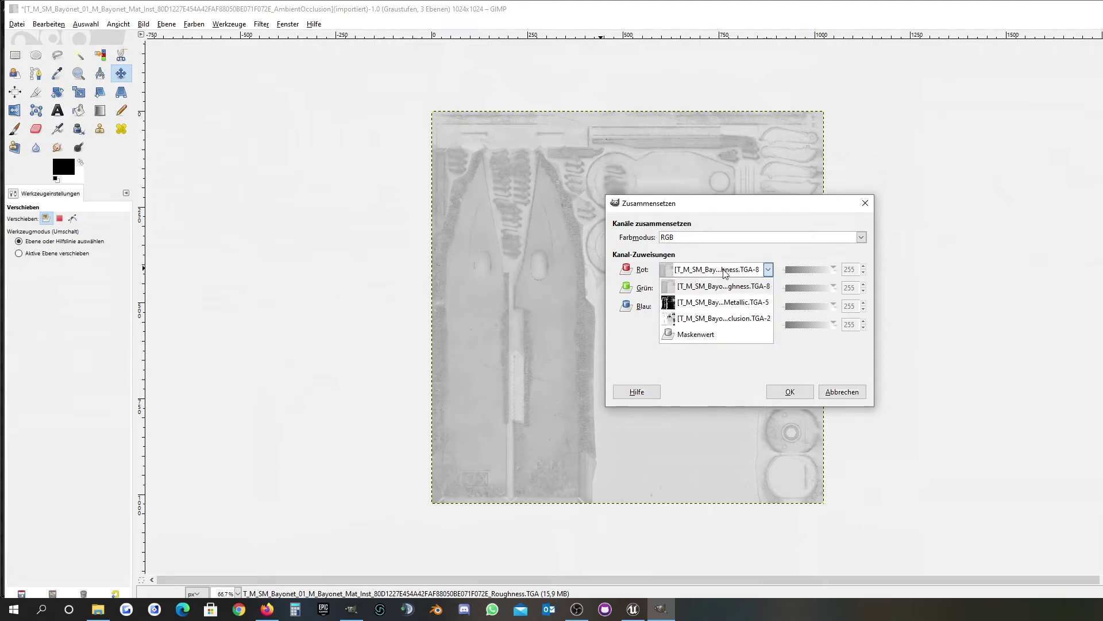
click(735, 305)
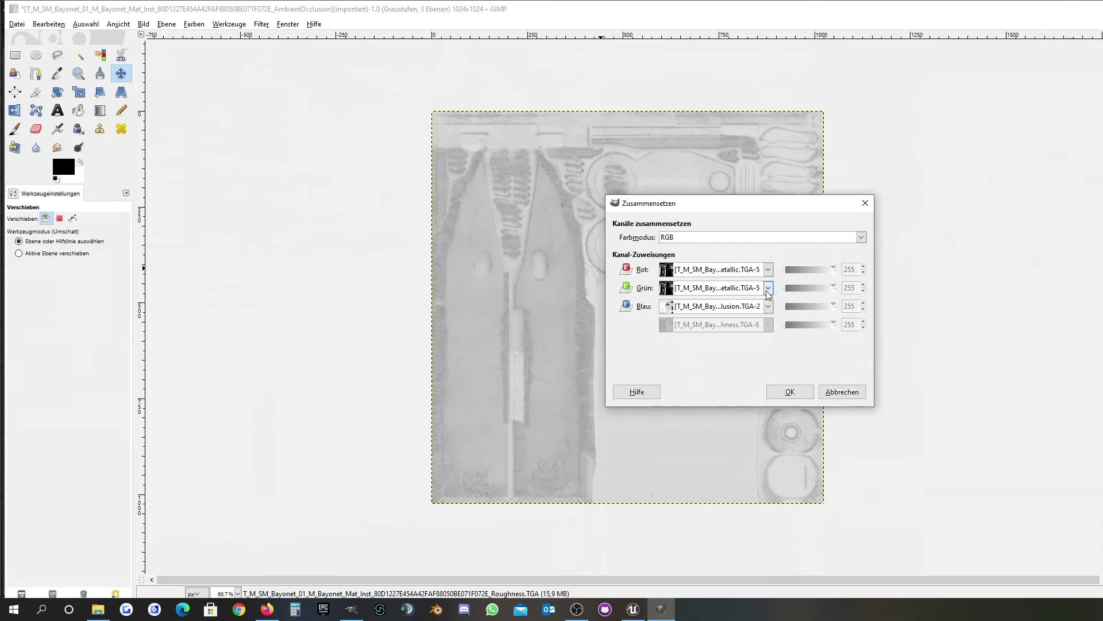
click(768, 287)
click(724, 305)
click(785, 391)
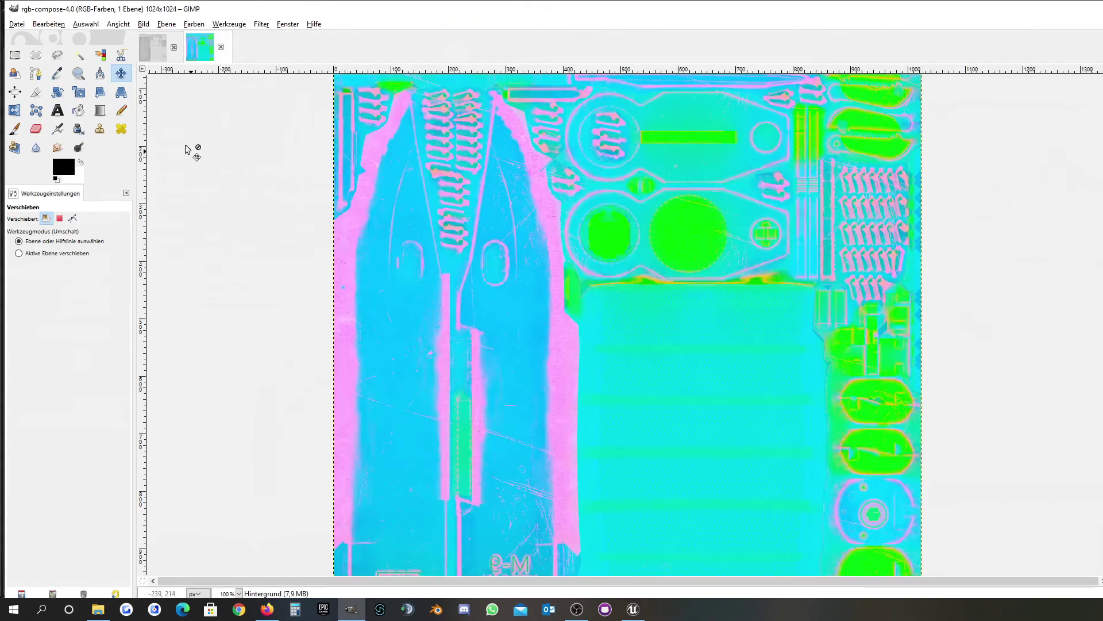
Step: Export the composed image to the Desktop as T_Bayonet_MRAO.png with the default PNG options
click(17, 24)
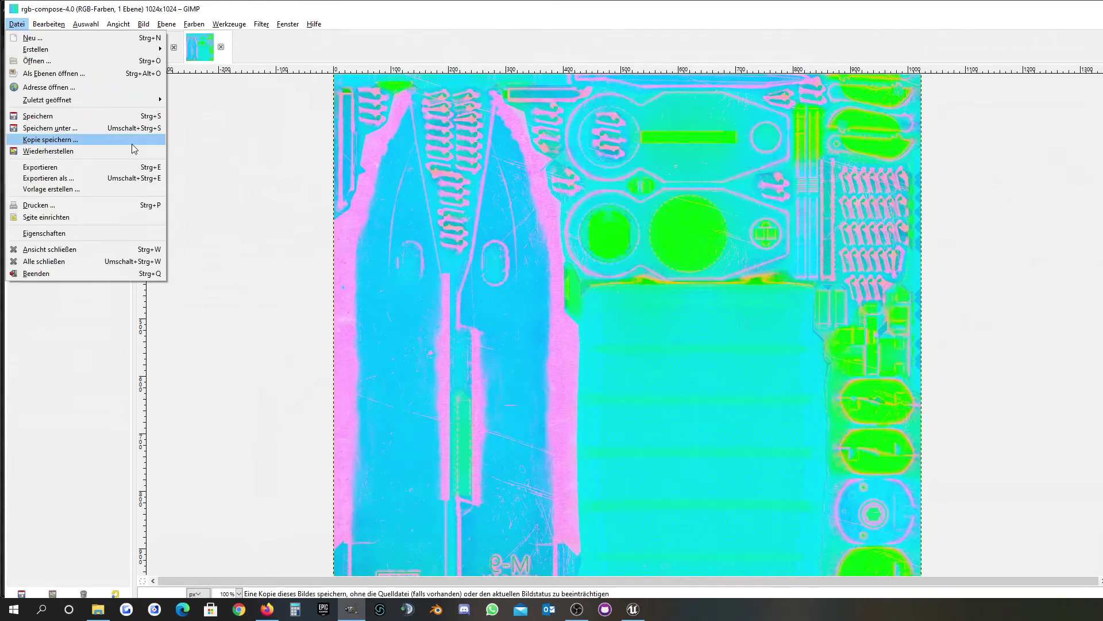
click(63, 177)
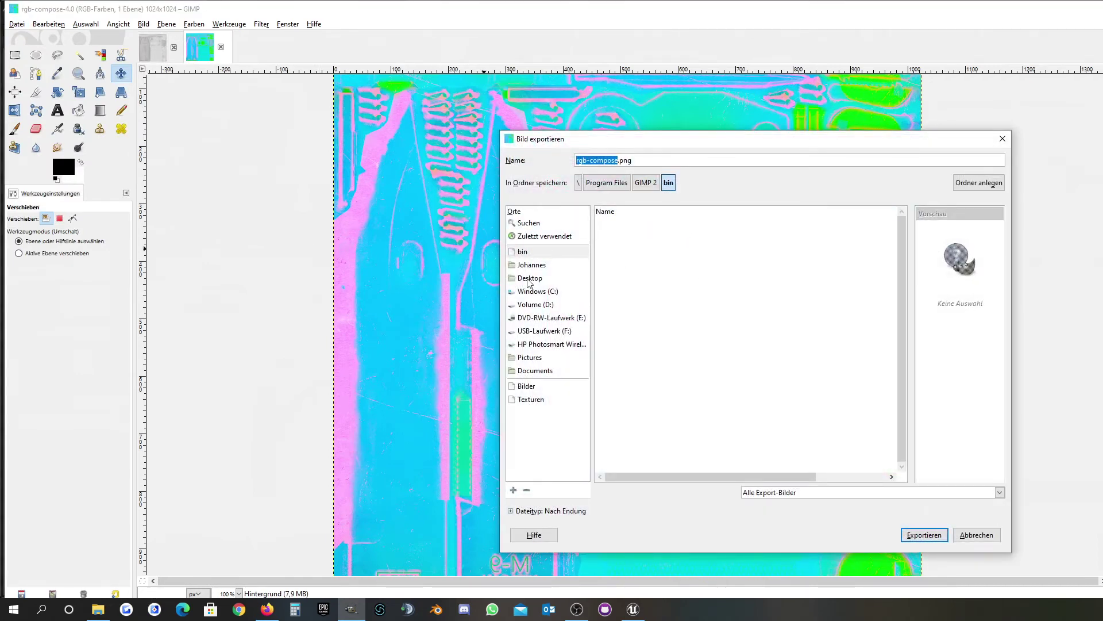
click(530, 279)
click(620, 160)
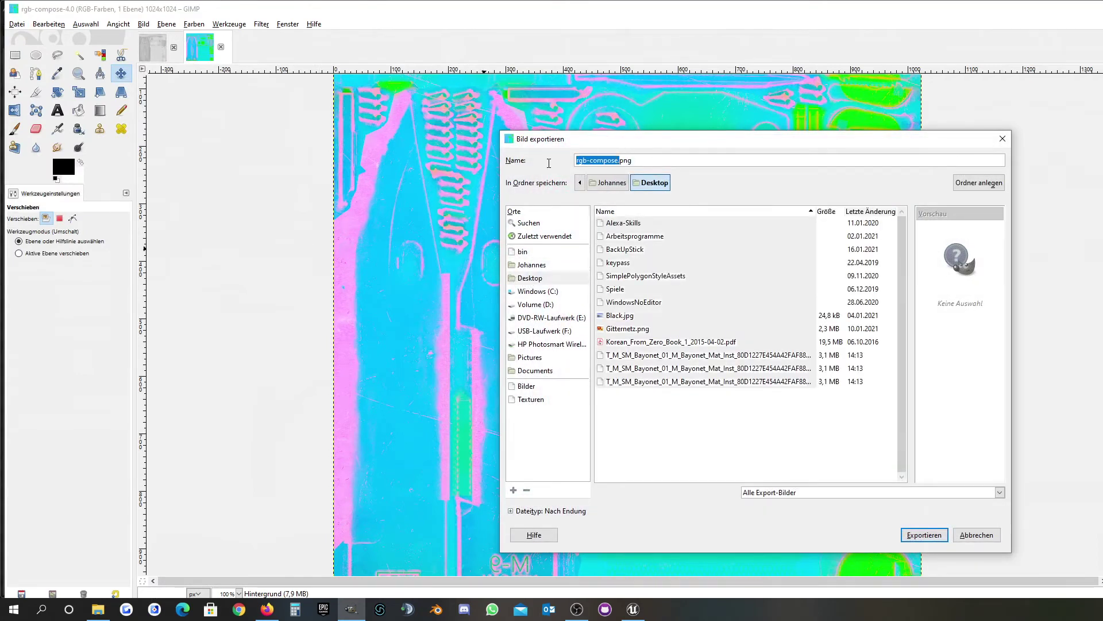
text(T_Bayonet_MRAO)
click(923, 534)
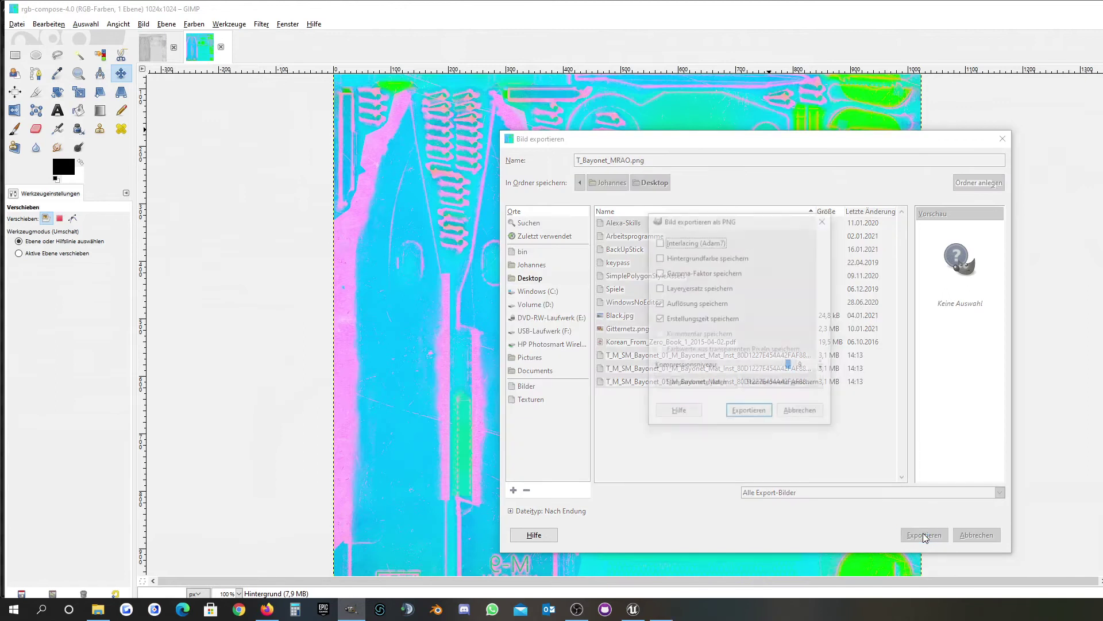
click(768, 411)
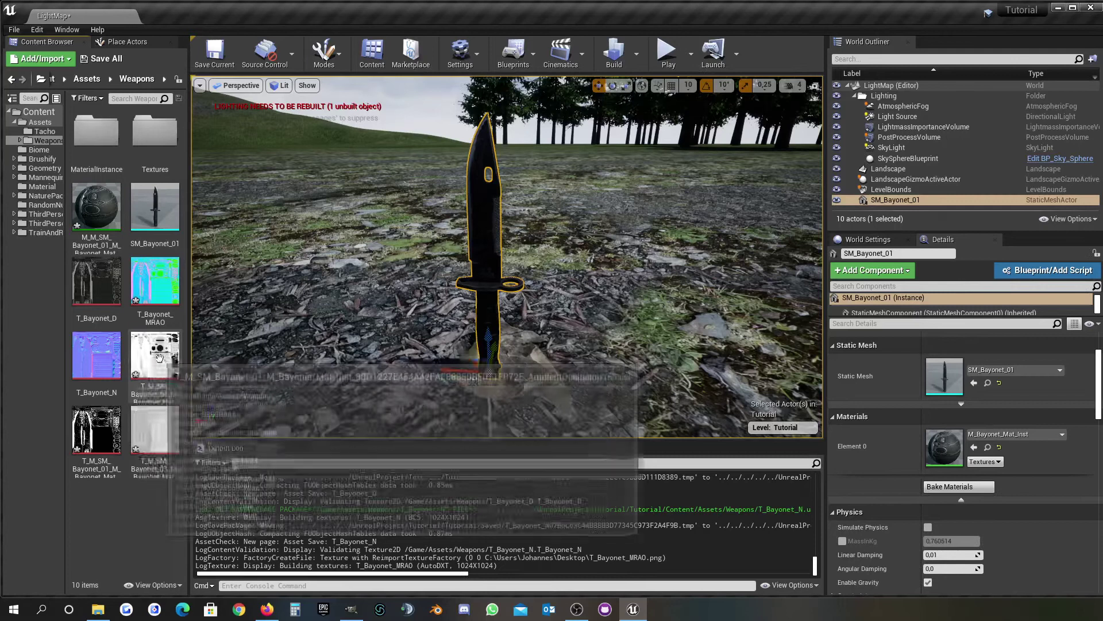
Step: Delete the separate ambient occlusion, metallic and roughness textures from Unreal's Weapons folder and save the T_Bayonet_MRAO texture
click(163, 368)
ctrl+click(108, 428)
ctrl+click(150, 426)
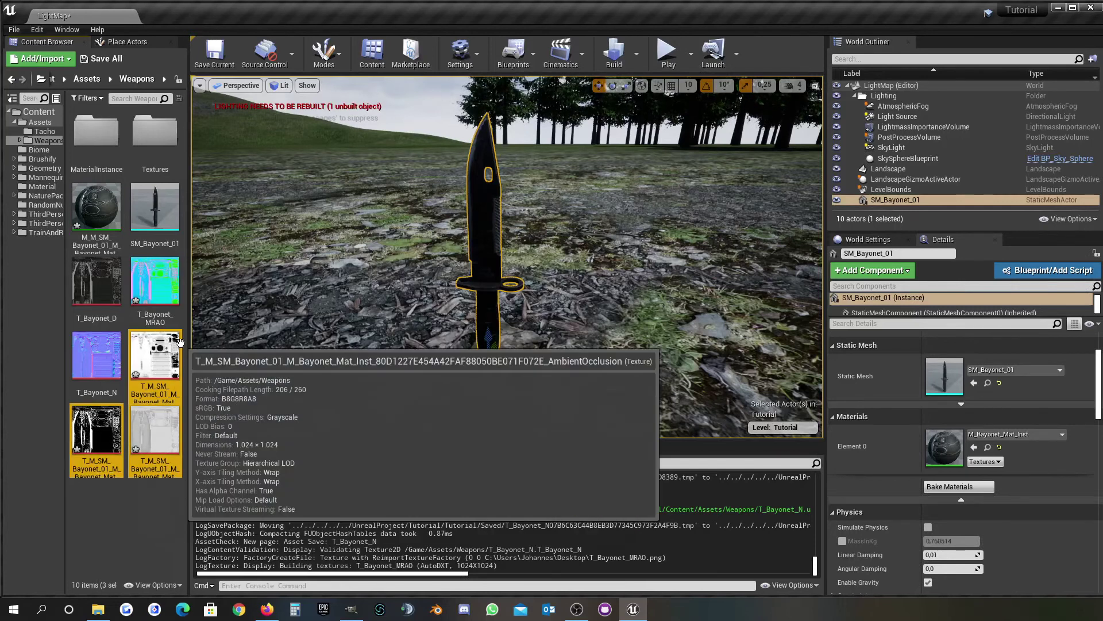
key(Delete)
click(650, 487)
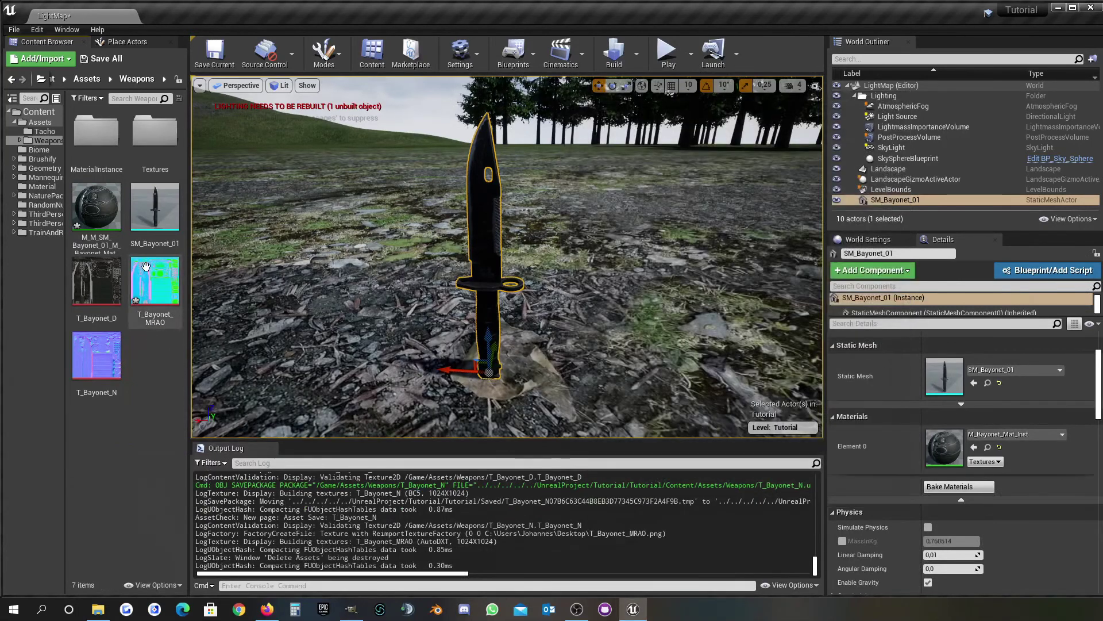
right_click(157, 280)
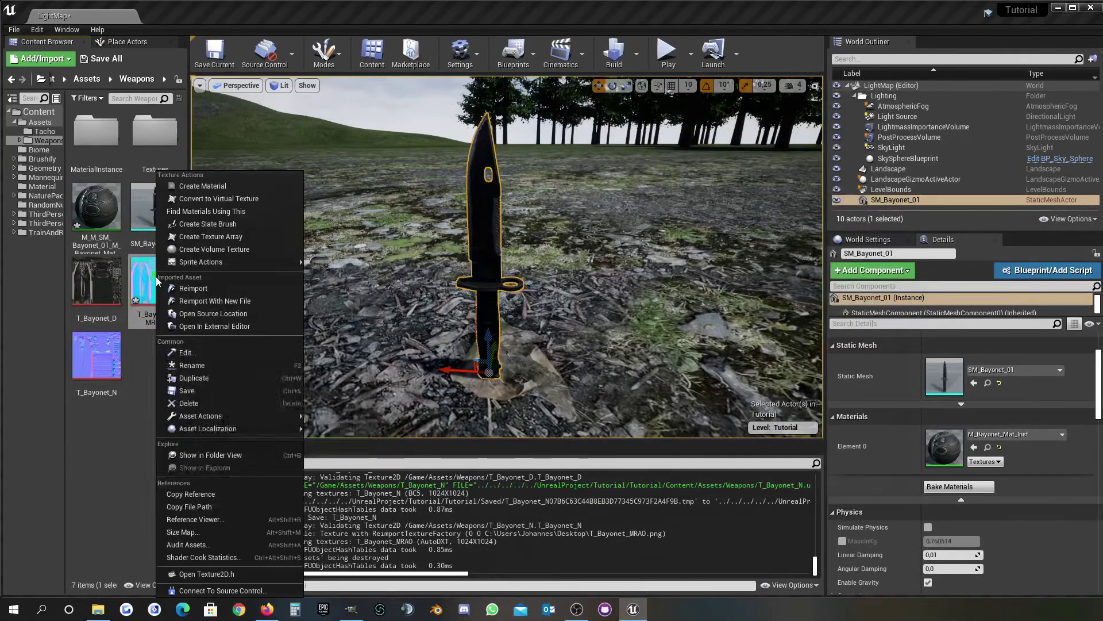
click(203, 390)
Step: Rename the bayonet's baked material instance in the Weapons folder to MI_Bayonet and save it
click(106, 203)
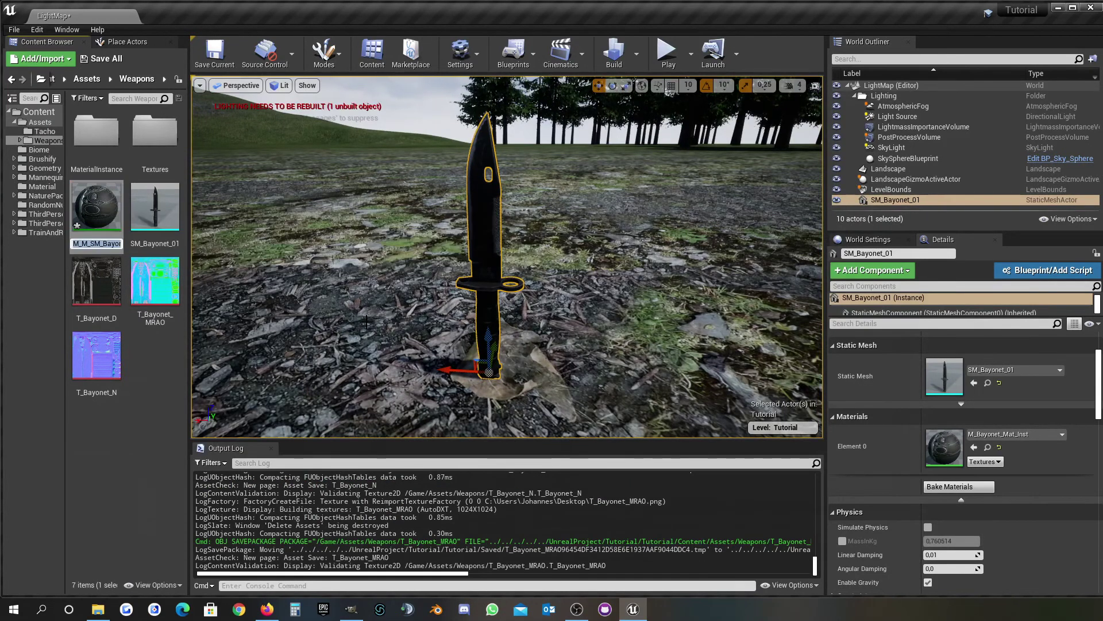
key(F2)
text(MI)
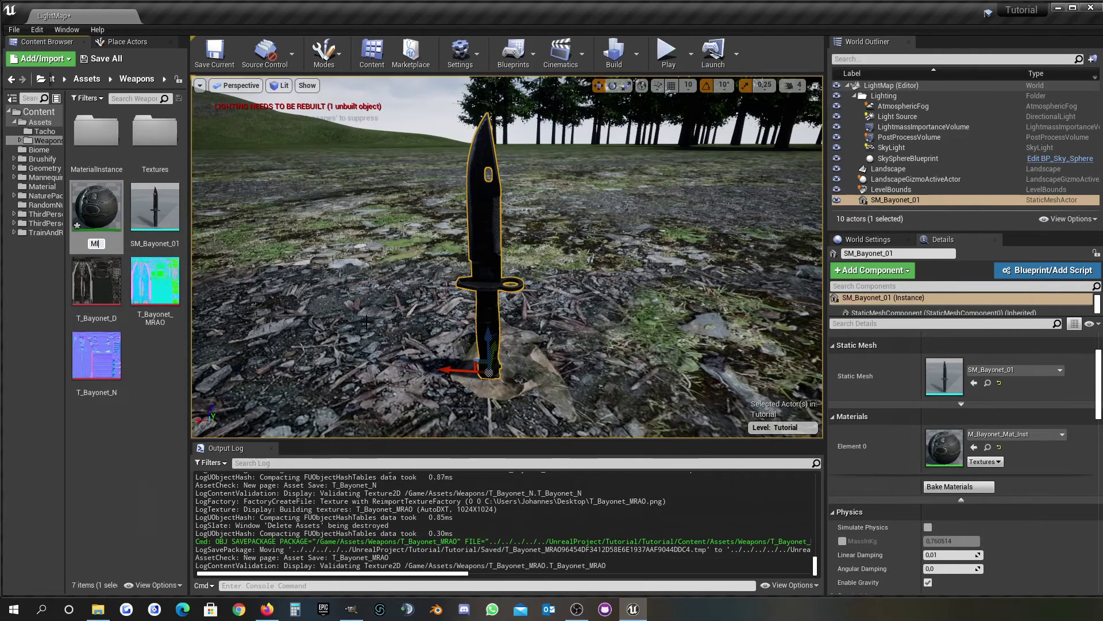
text(_)
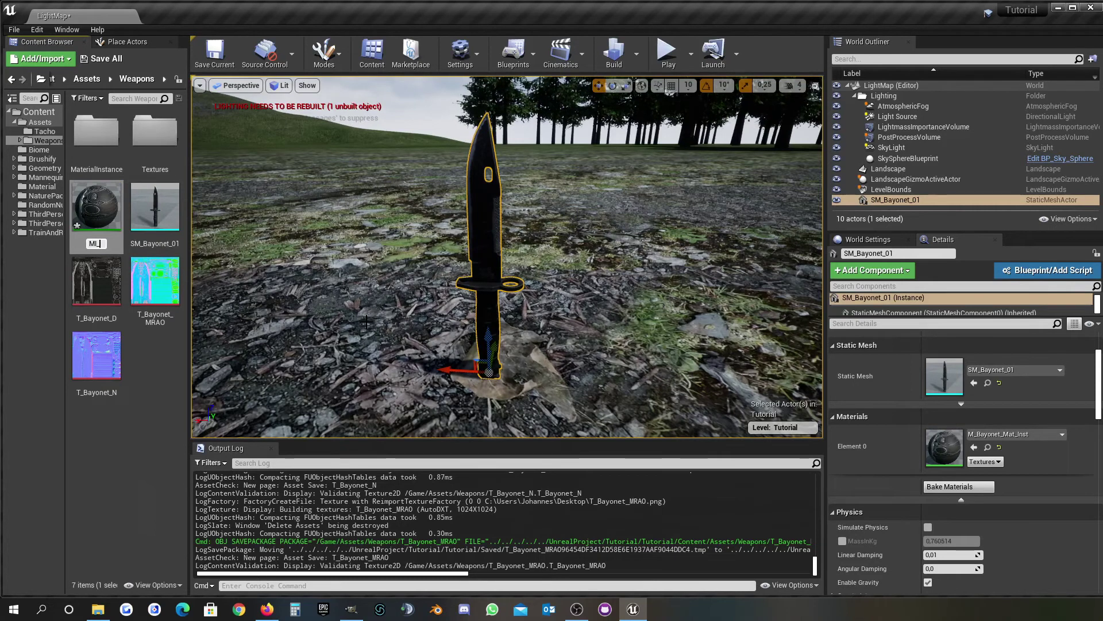
text(Bayone)
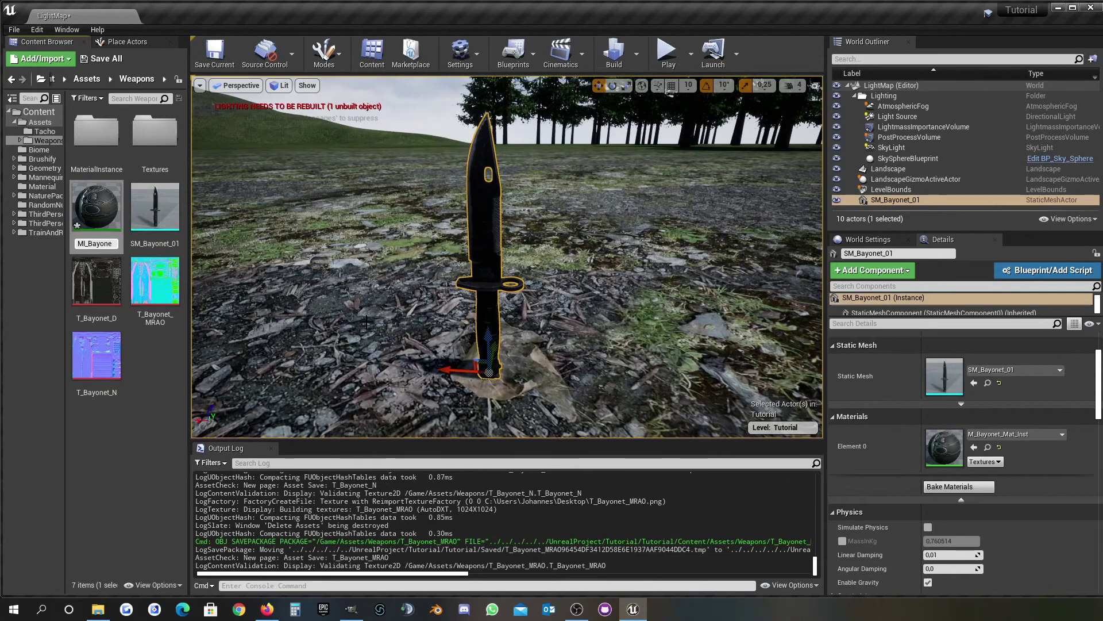
text(t)
key(Return)
key(Return)
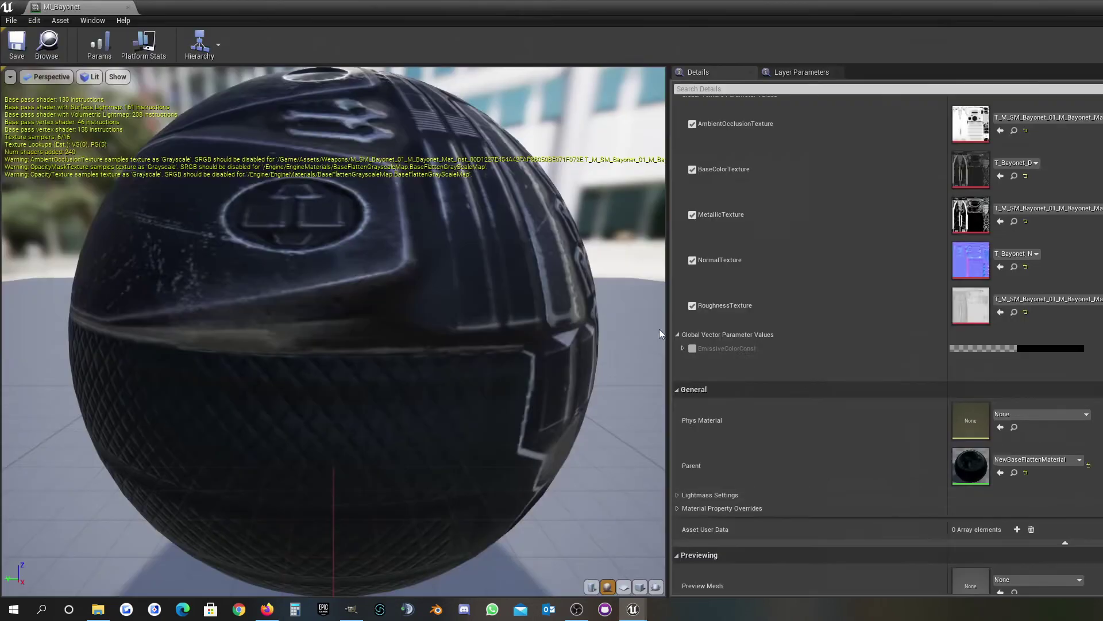
Step: Open MI_Bayonet and set its parent material to M_SimpleDNMRAO
click(1044, 459)
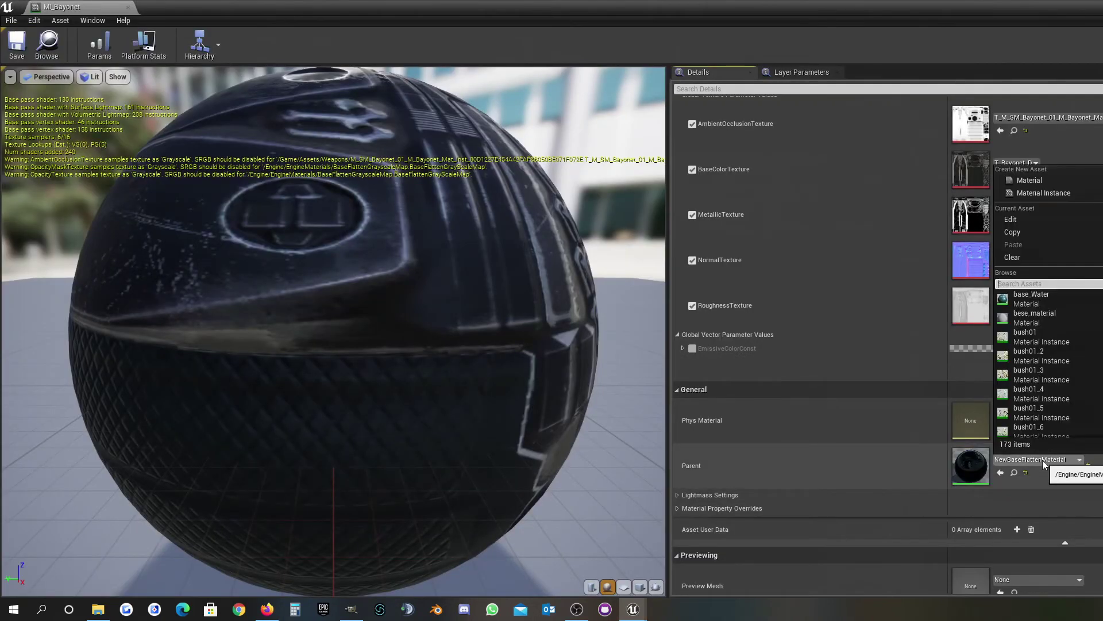
text(M_S)
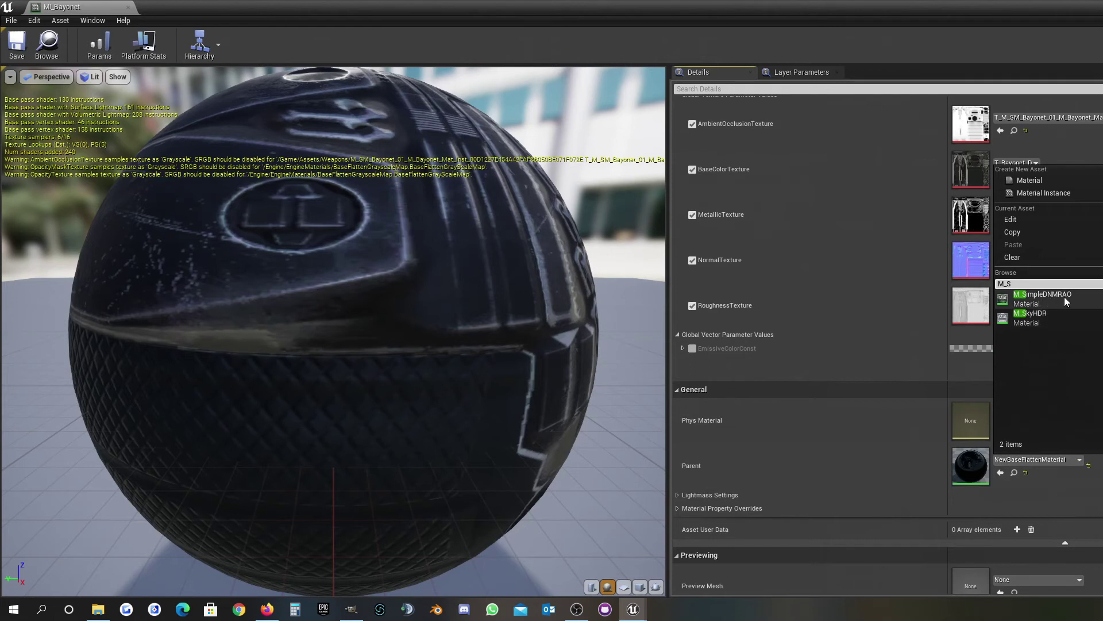
click(1042, 297)
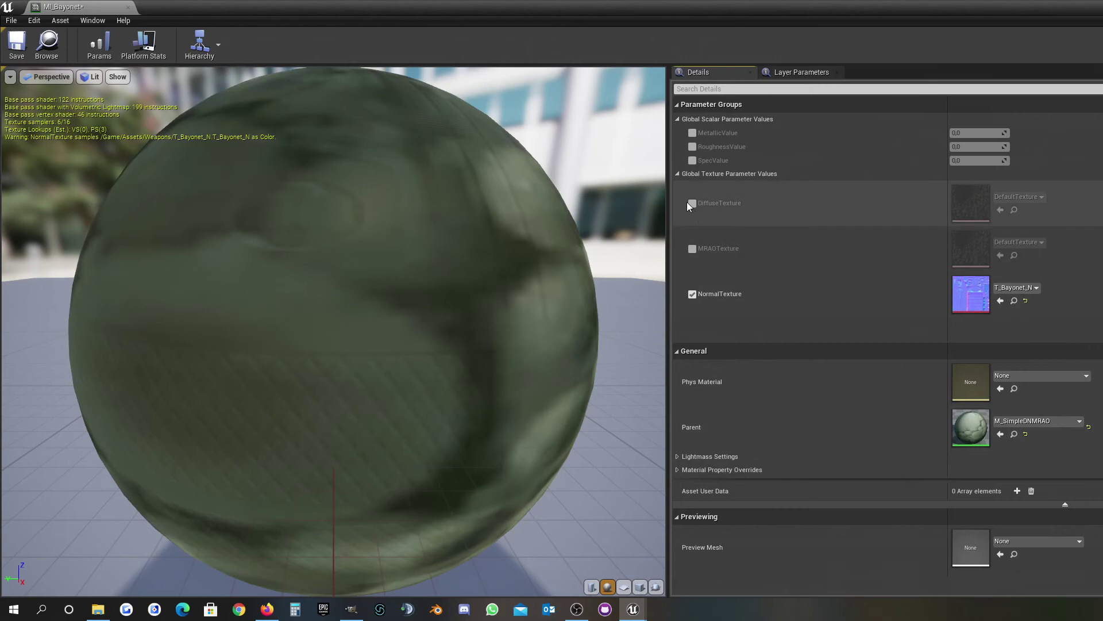
Step: Enable the DiffuseTexture and MRAOTexture overrides and assign T_Bayonet_D as the diffuse texture
click(693, 203)
click(692, 248)
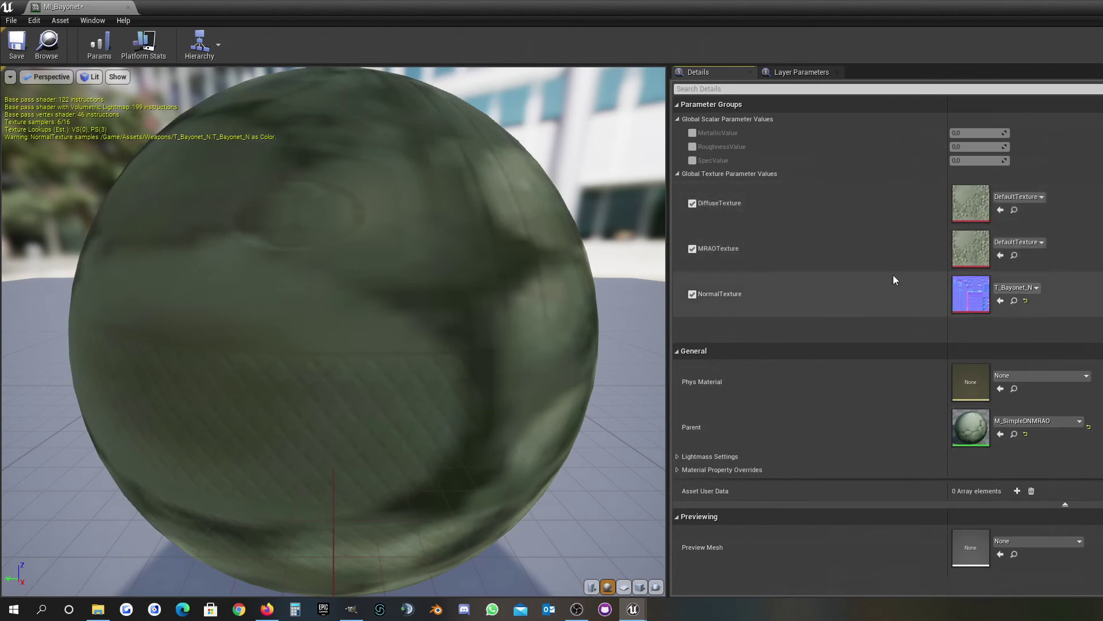
click(1013, 198)
text(T_Bay)
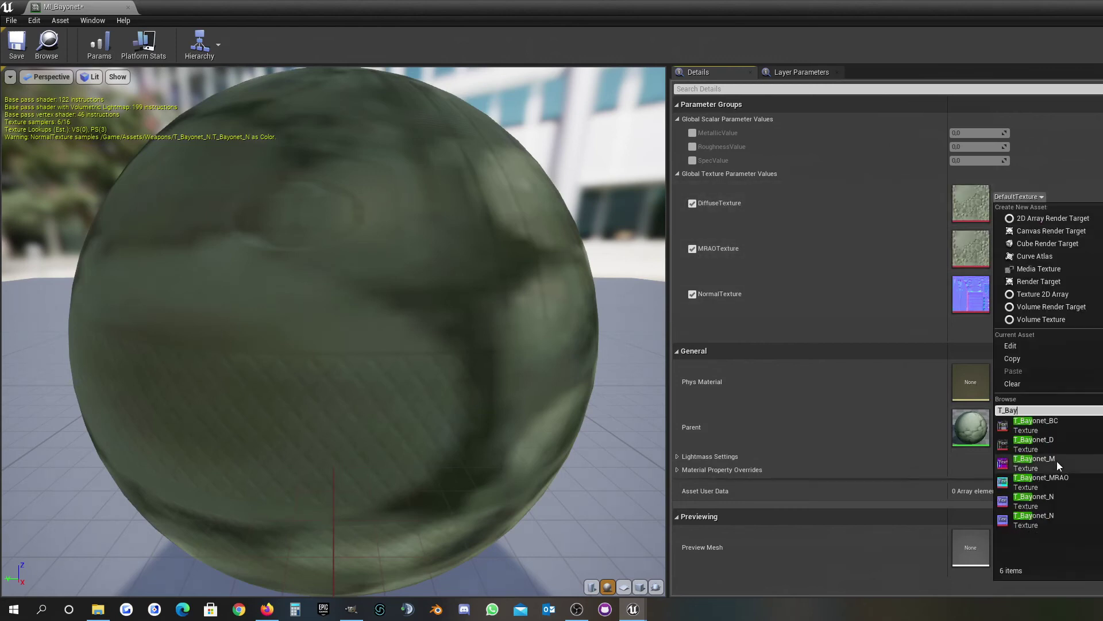
click(1050, 440)
click(1012, 242)
text(T_Bay)
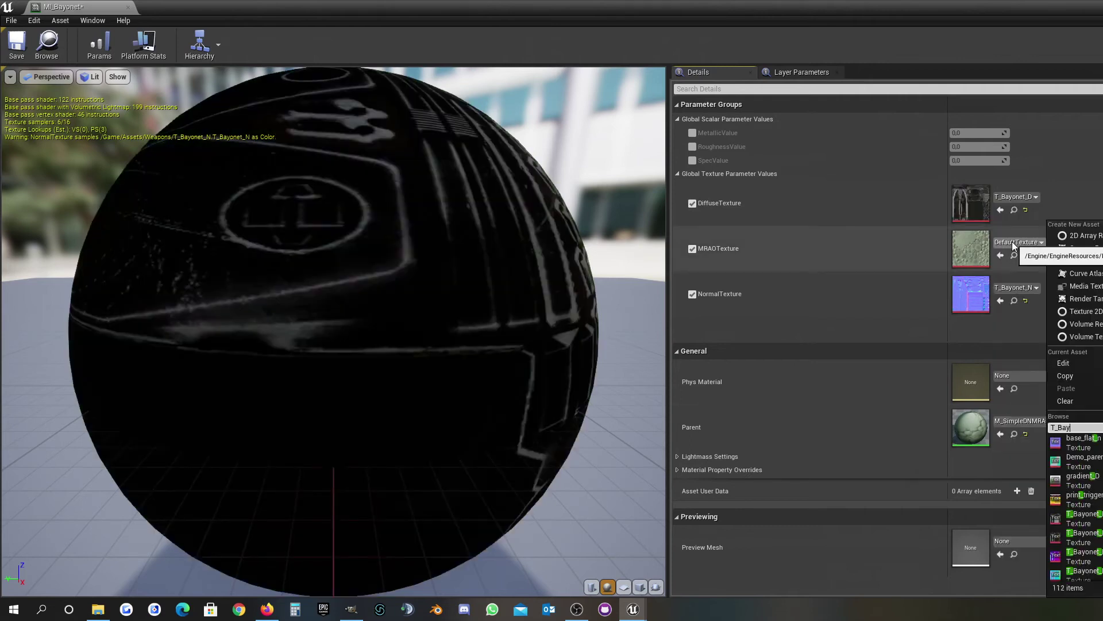
click(1082, 522)
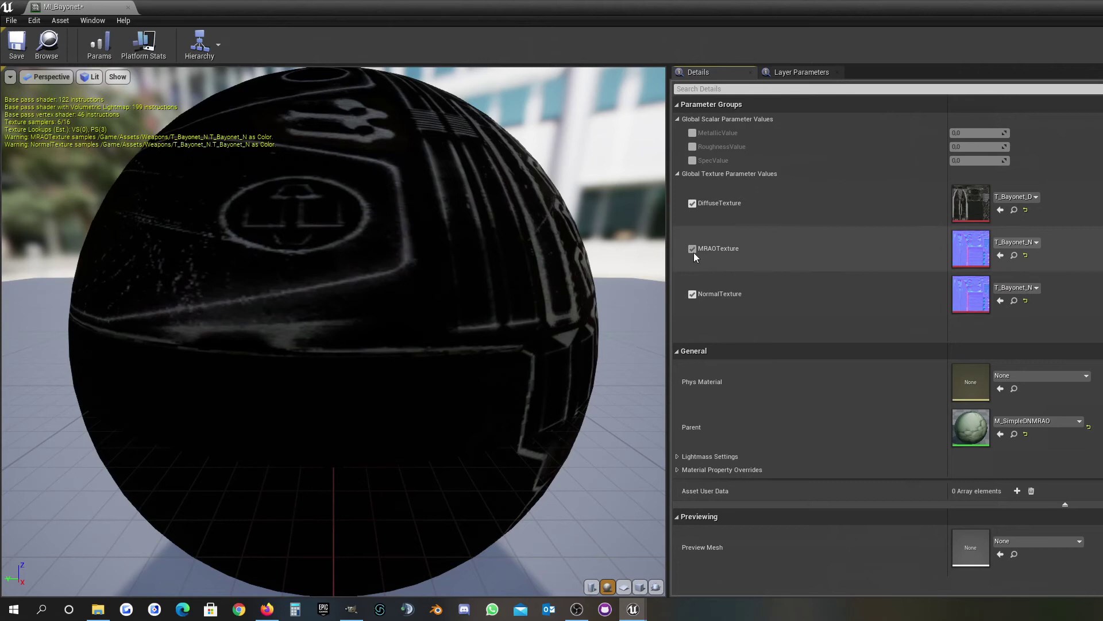
Step: Assign T_Bayonet_MRAO to the MRAOTexture parameter, then save and close the material instance
click(1015, 243)
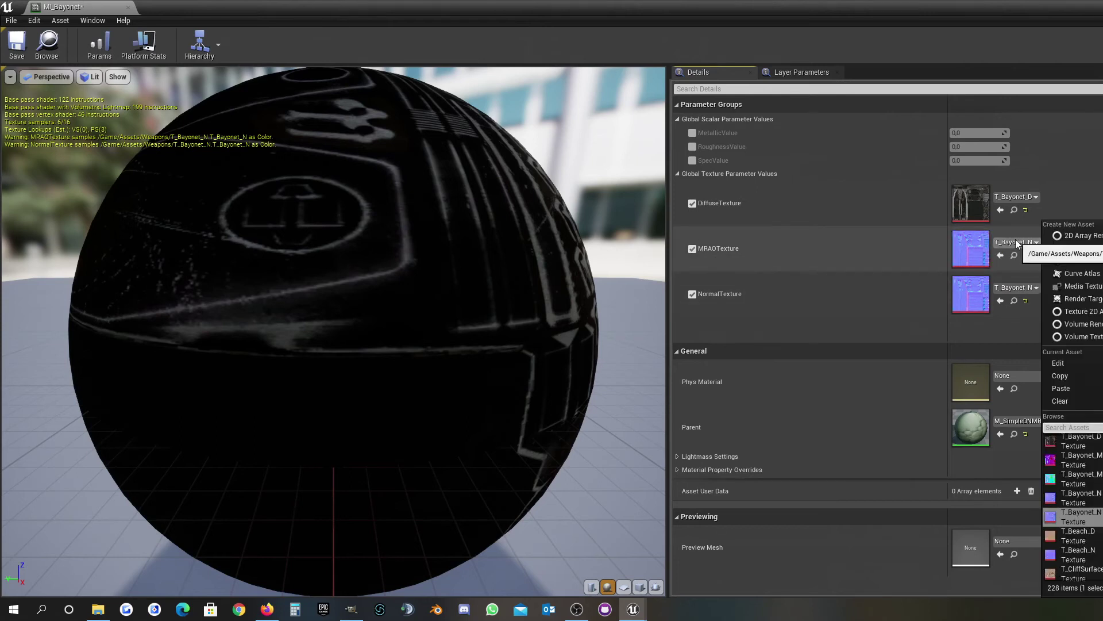
click(1083, 479)
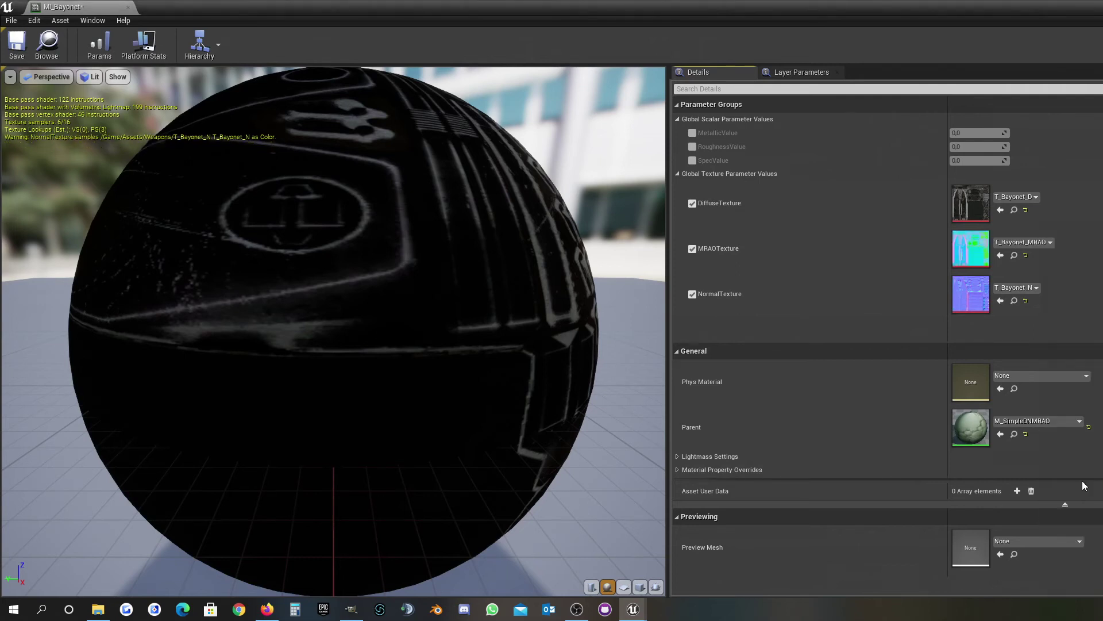
click(16, 45)
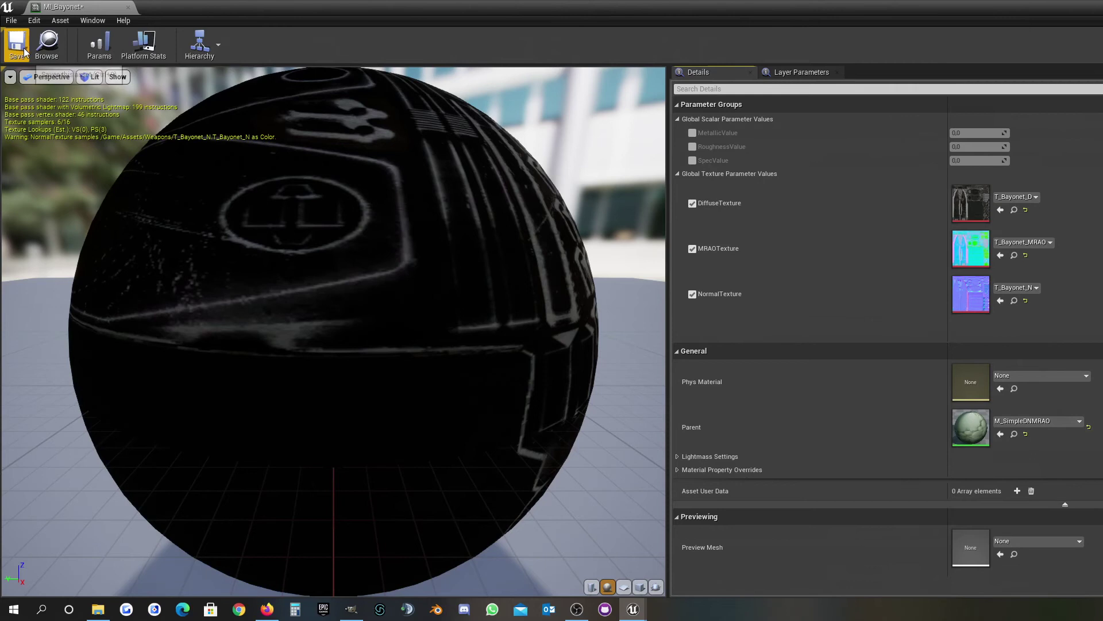
click(129, 7)
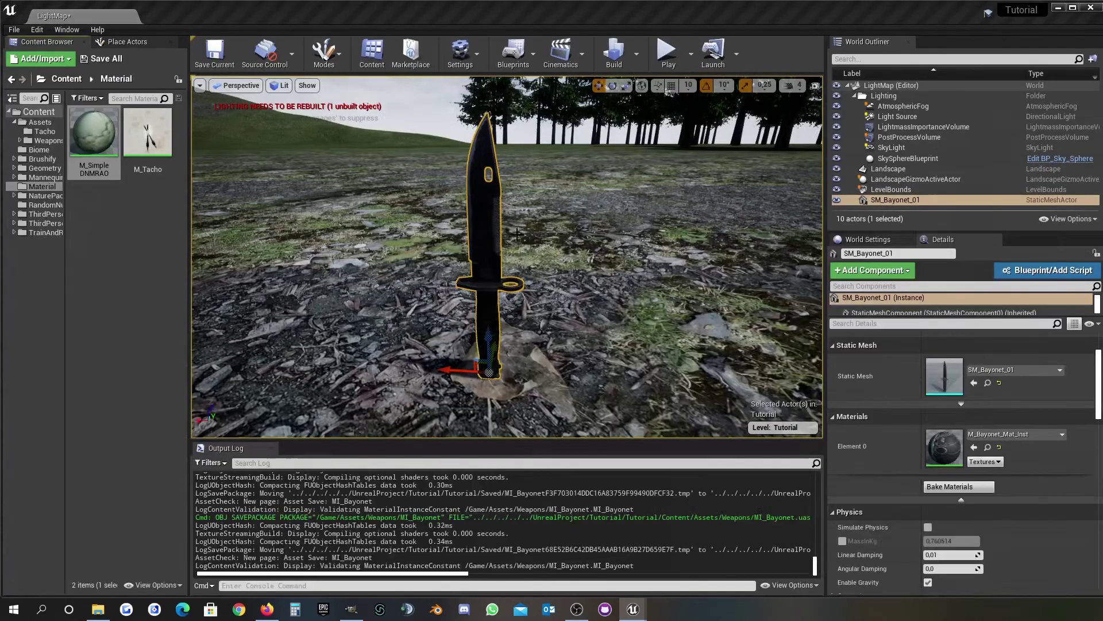
Step: Open the SM_Bayonet_01 static mesh in a maximized editor and widen its details area to expose the material slots
double_click(961, 374)
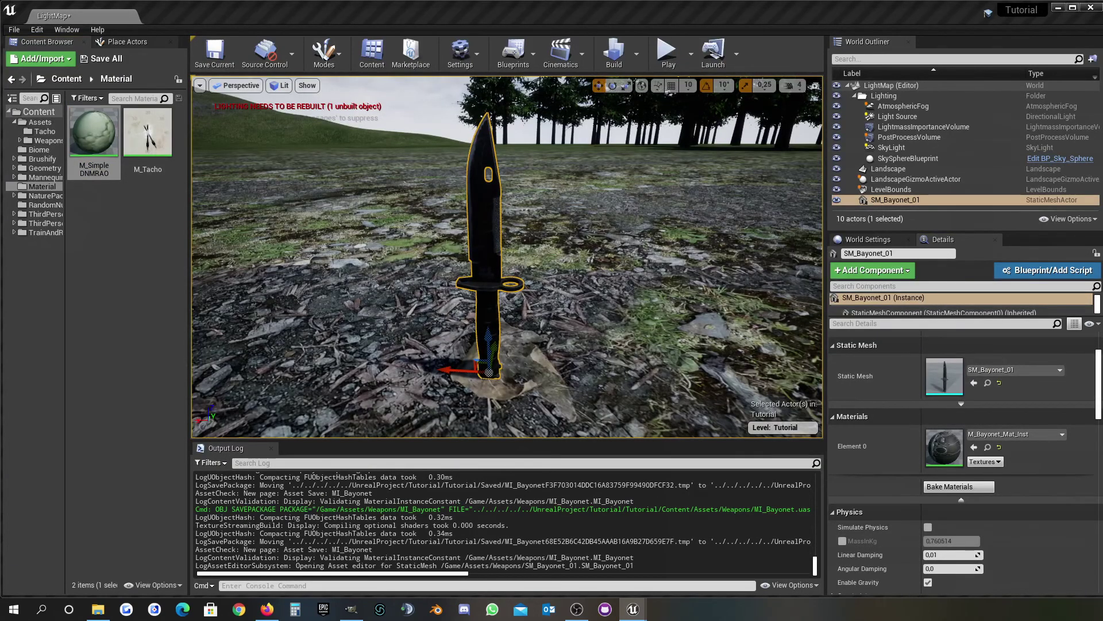
drag(549, 153, 222, 126)
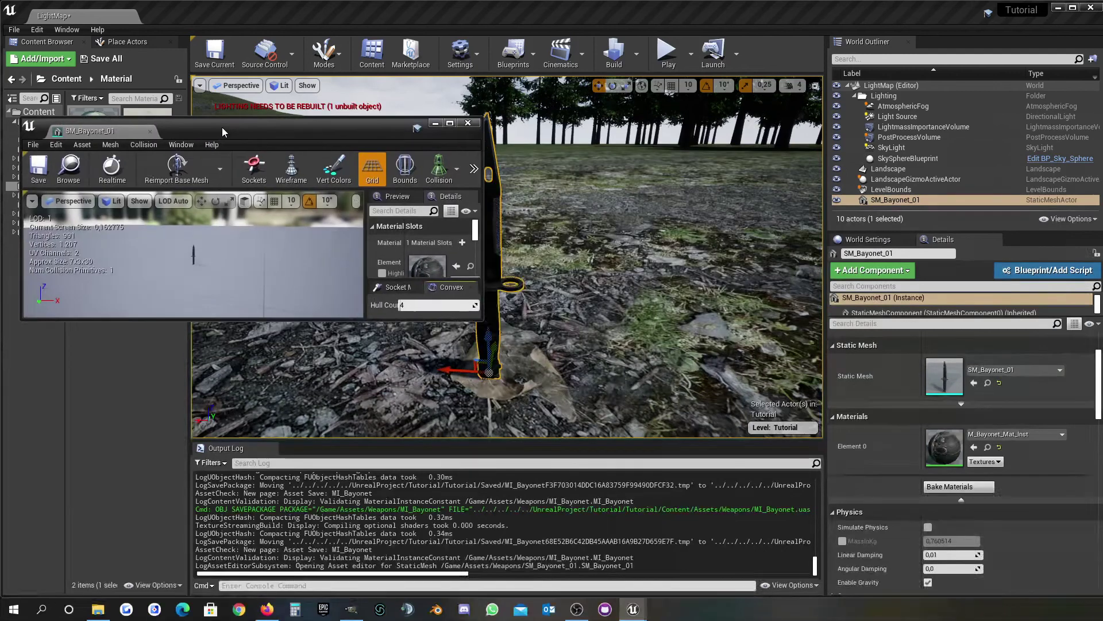
double_click(221, 127)
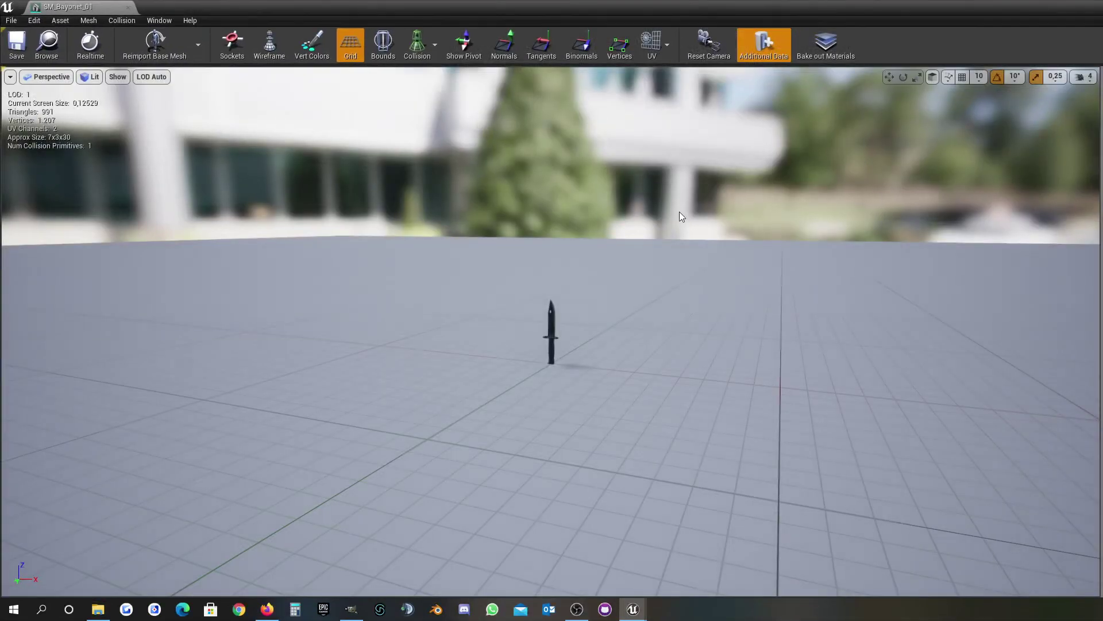
scroll(513, 257, up, 8)
drag(512, 257, 759, 258)
key(w)
mouse_move(513, 257)
right_down()
mouse_move(506, 246)
mouse_move(488, 252)
mouse_move(529, 230)
mouse_move(414, 282)
mouse_move(410, 339)
mouse_move(416, 229)
mouse_move(436, 259)
right_up()
key(s)
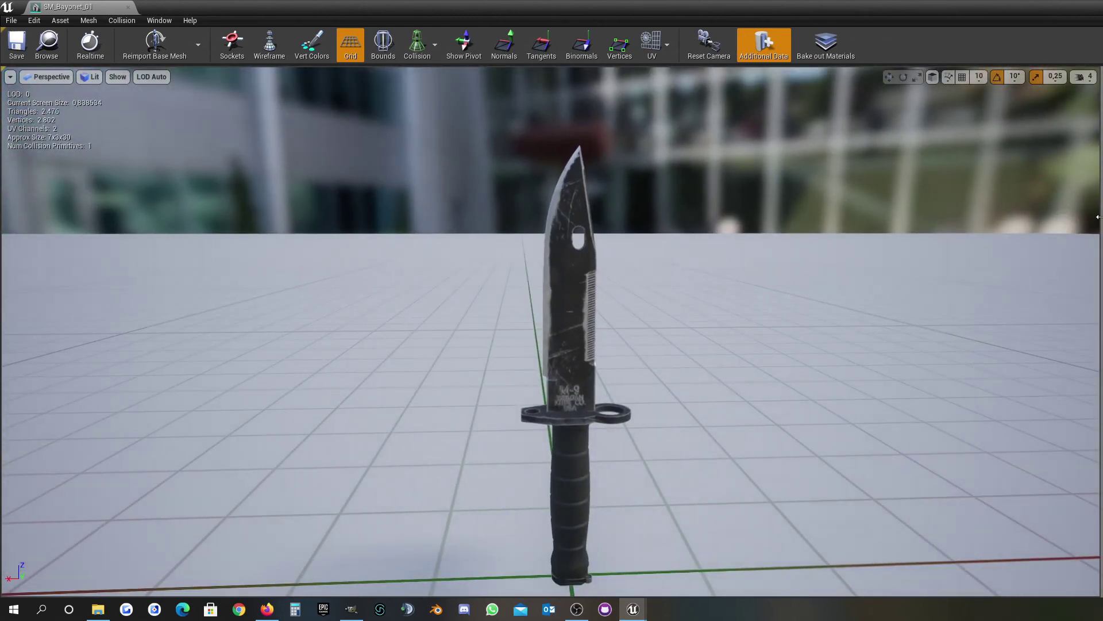
drag(1098, 217, 776, 218)
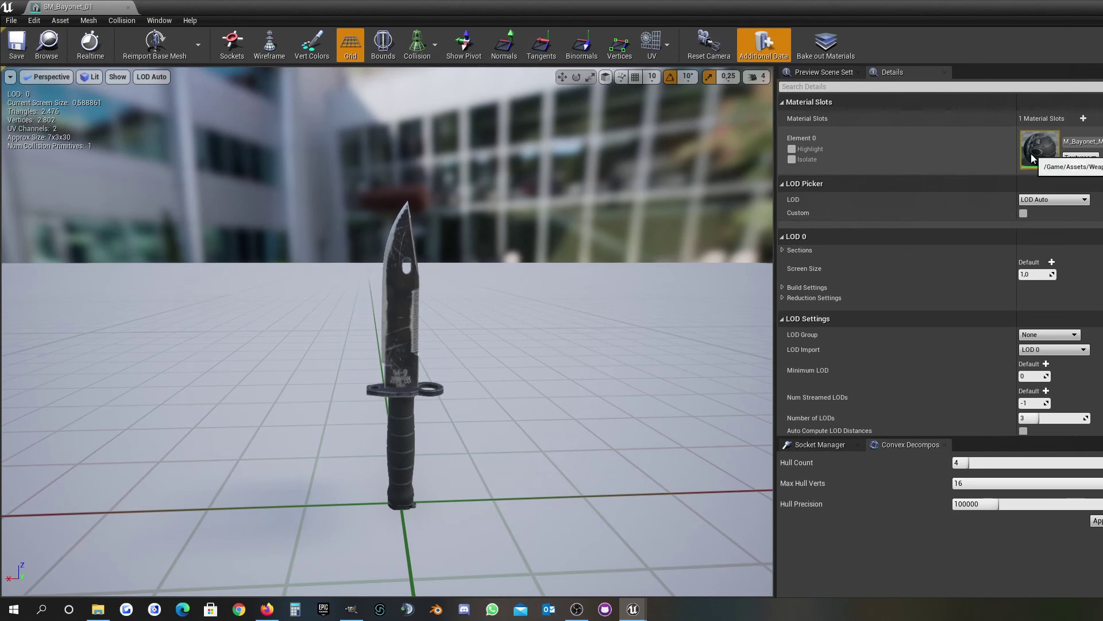
drag(774, 206, 625, 222)
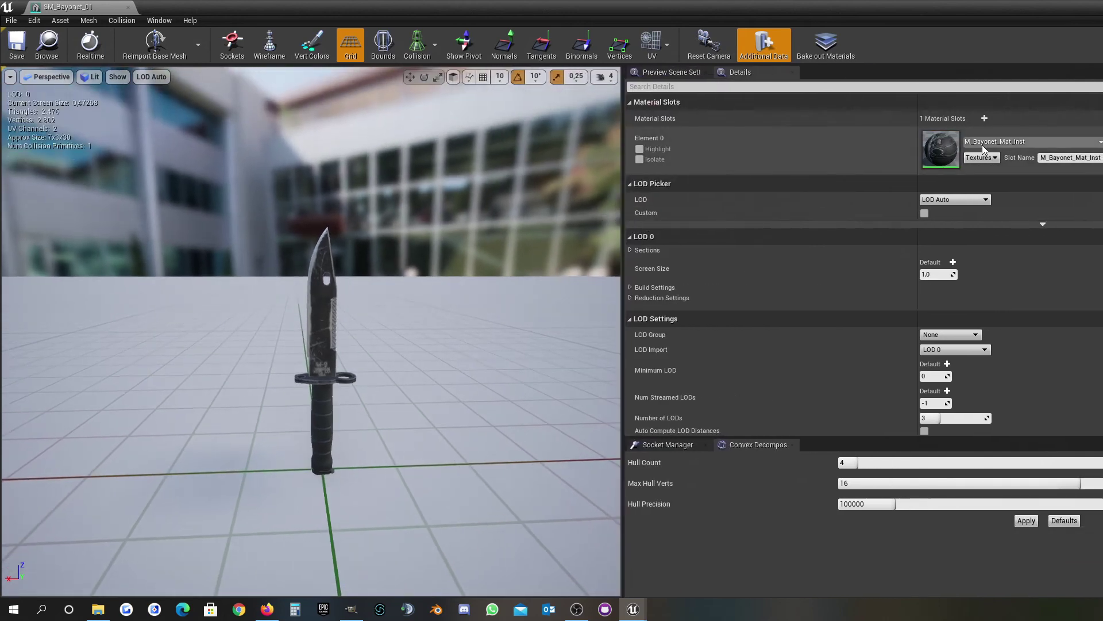
Step: Assign MI_Bayonet to the bayonet mesh's Element 0 material slot, inspect the model and save the mesh
key(w)
right_drag(464, 318, 457, 323)
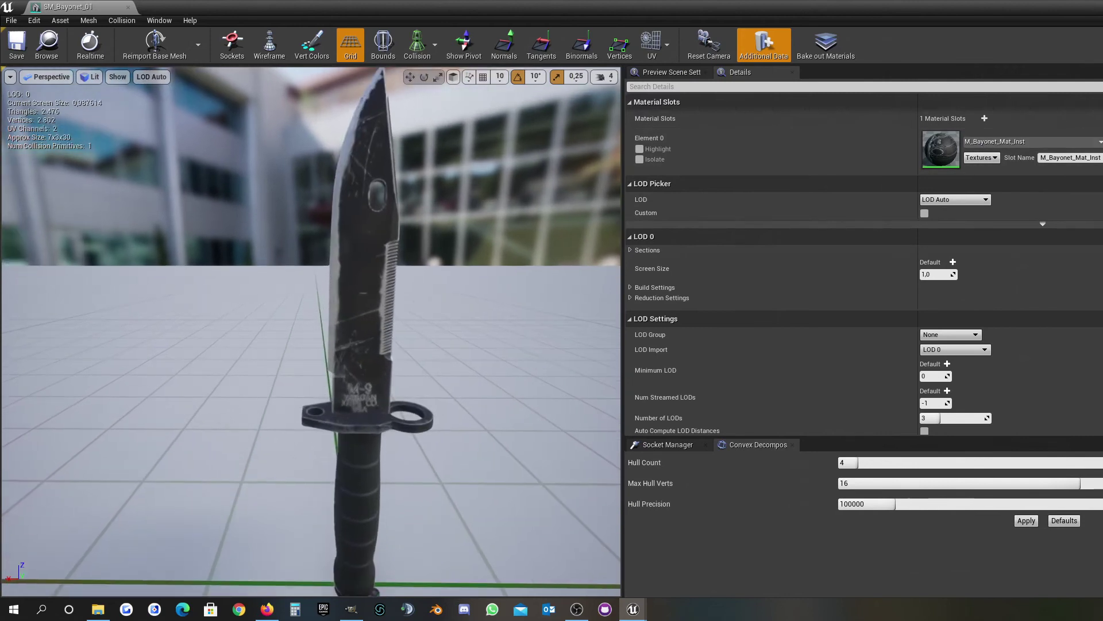
scroll(310, 332, down, 2)
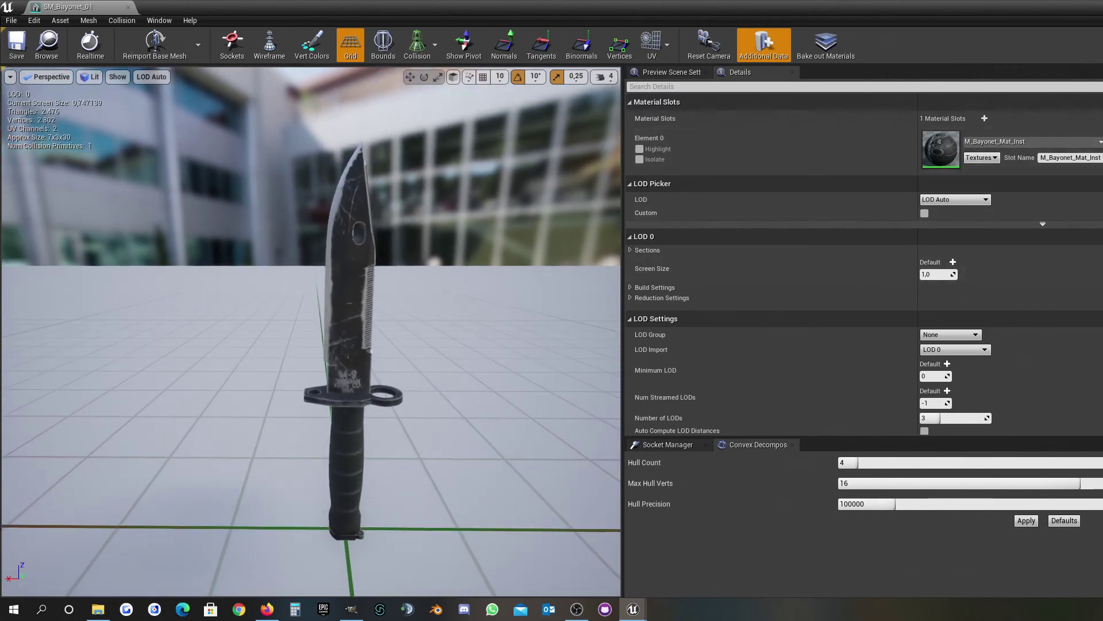
click(1001, 141)
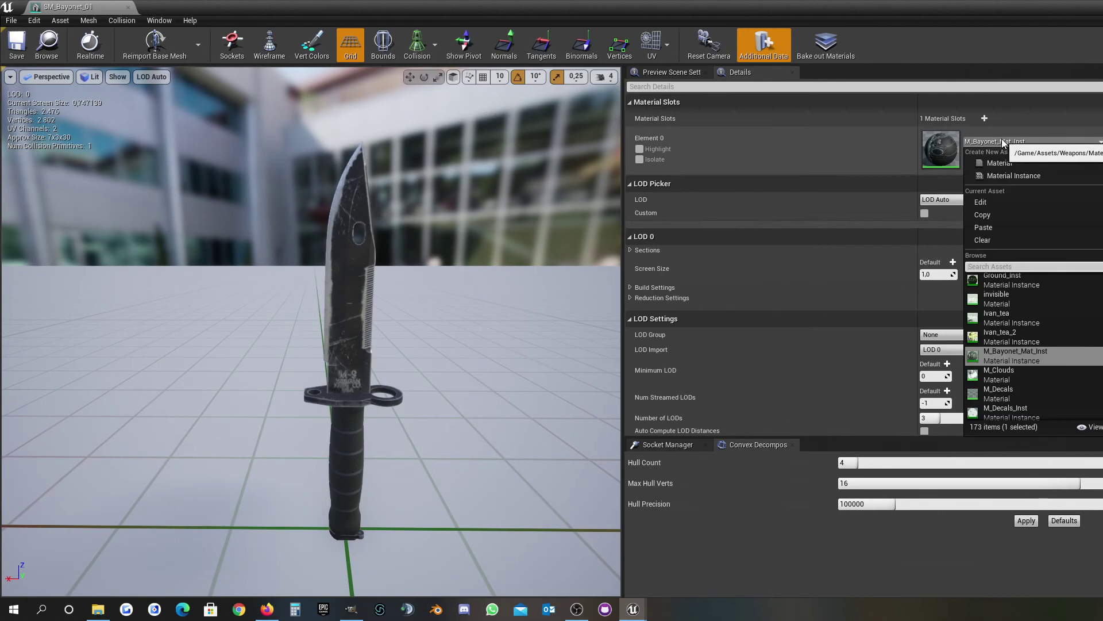
text(M)
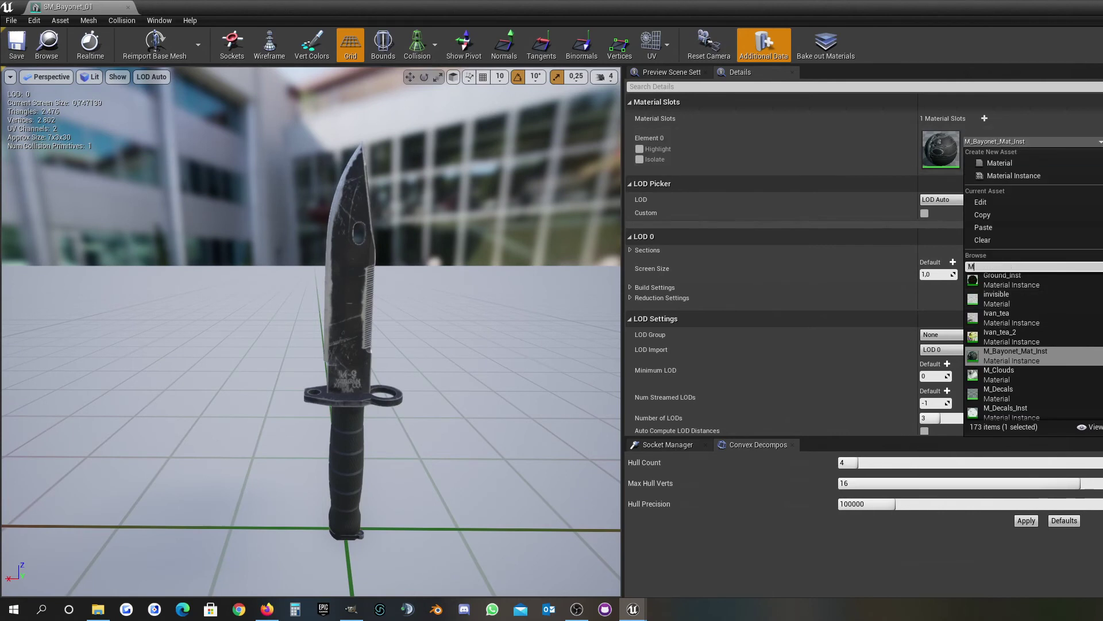
text(I_Bay)
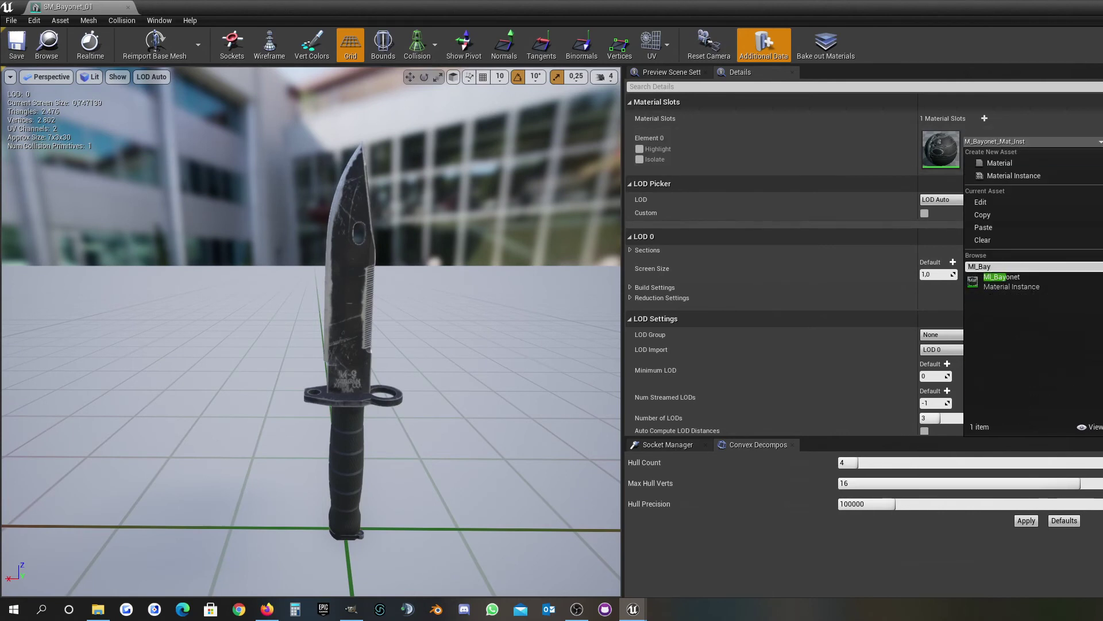
click(1026, 277)
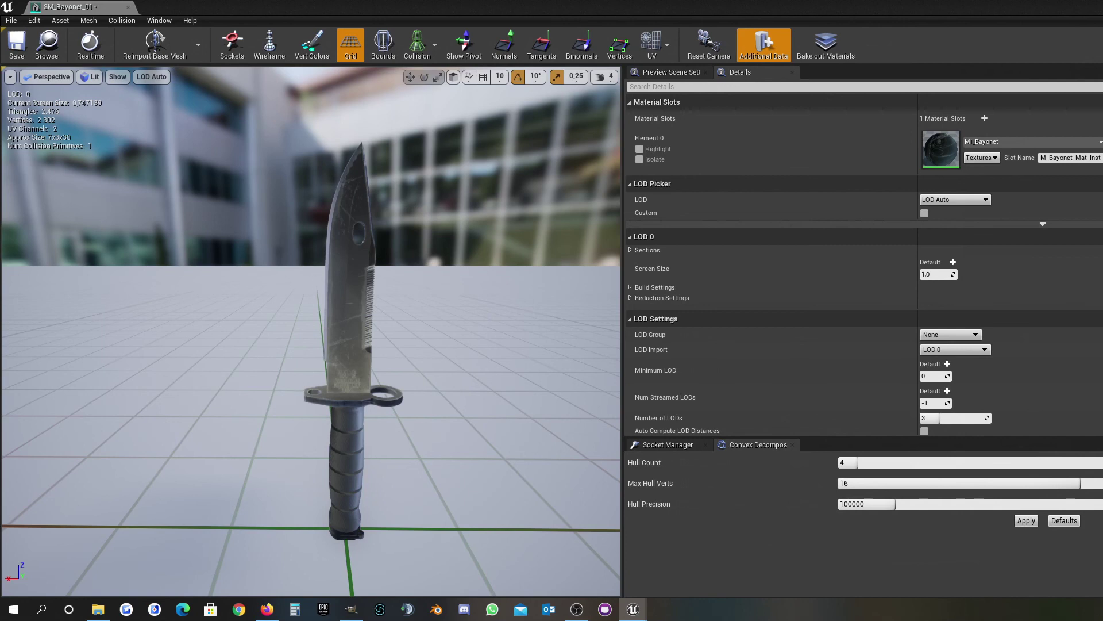
right_drag(392, 464, 286, 465)
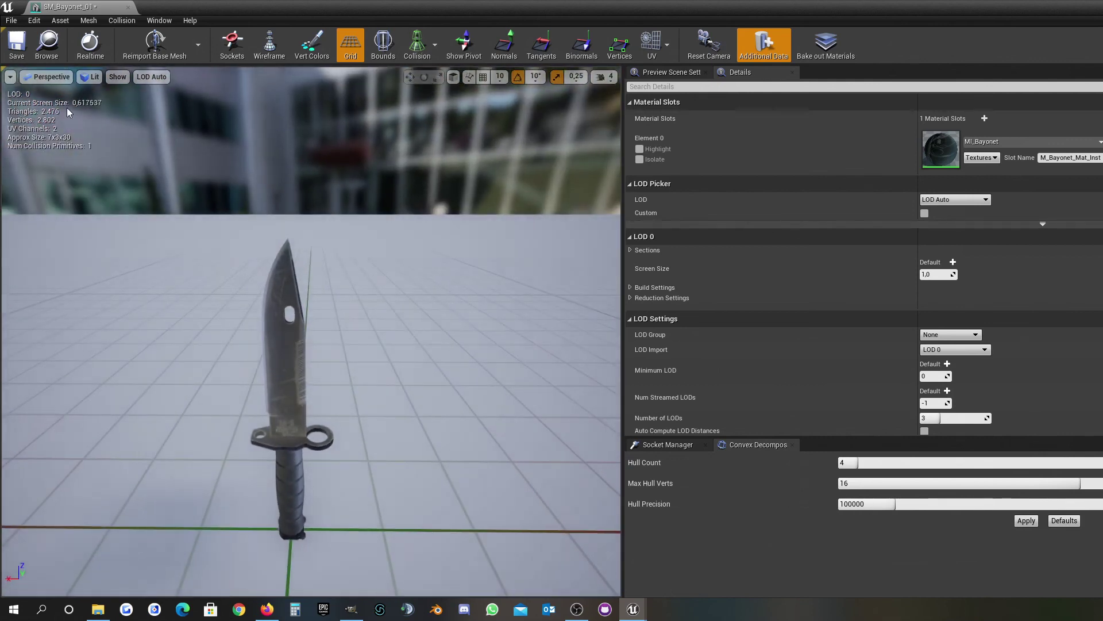
click(21, 51)
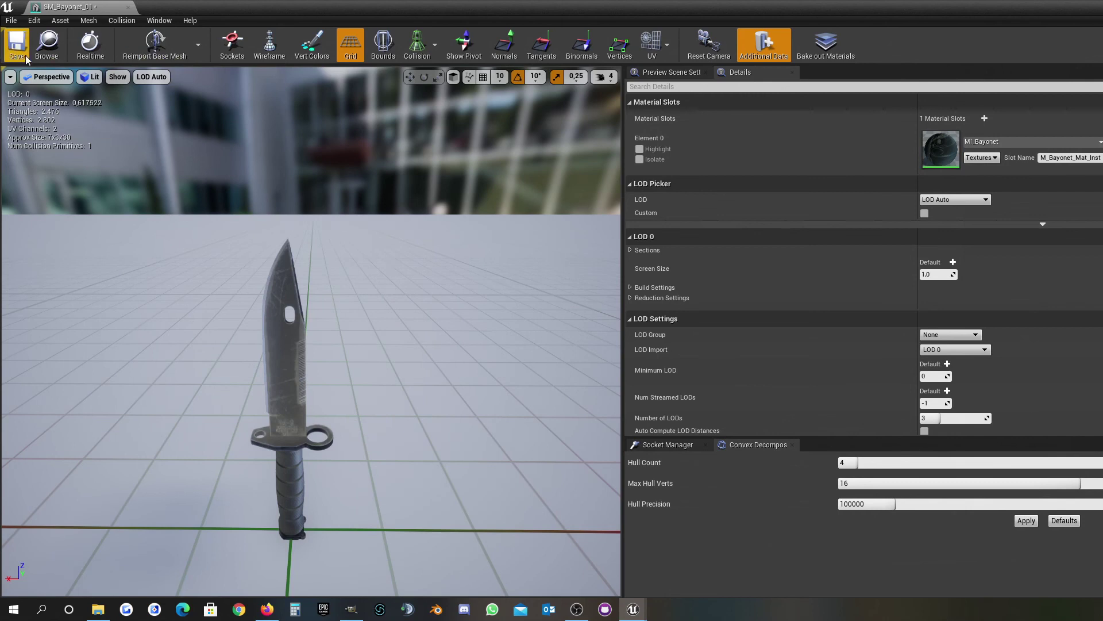